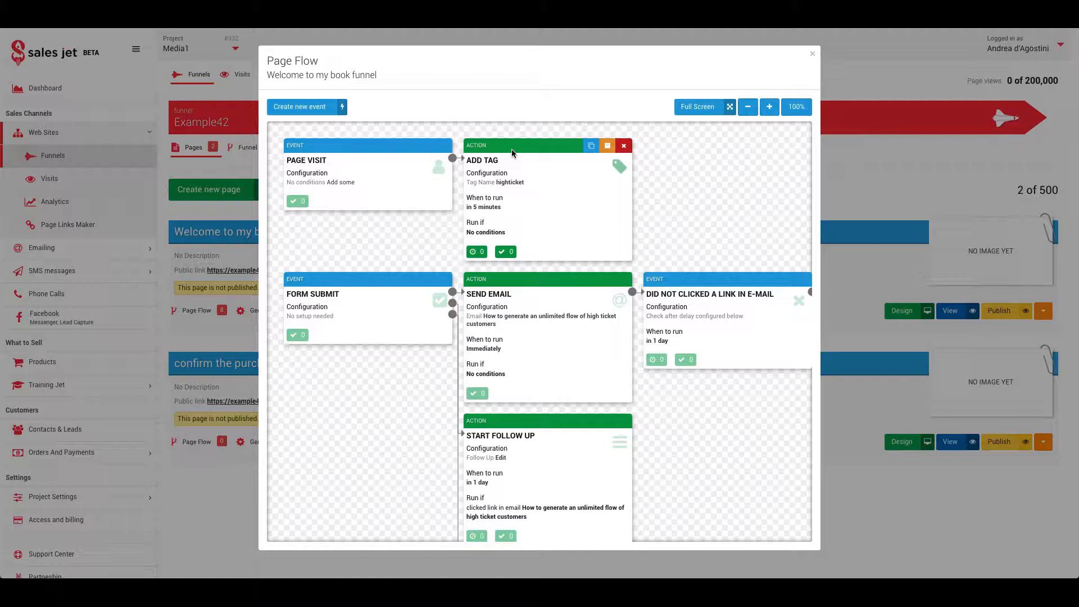
# Examine the page flow's Send Email, Start Follow Up, Make Phone Call and Send SMS Message branches
pyautogui.scroll(-2, 367, 262)
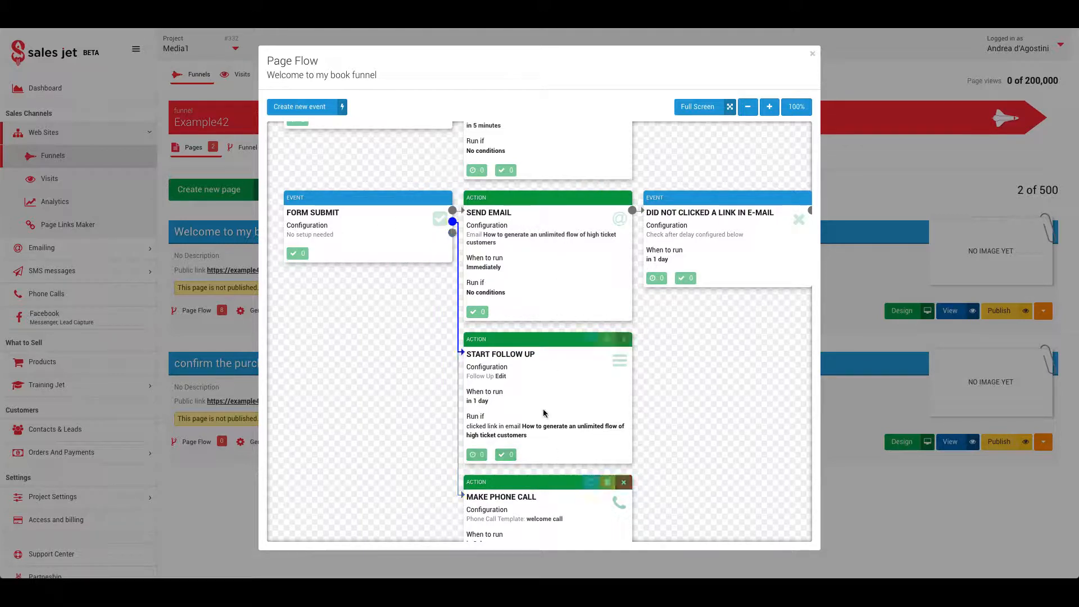
pyautogui.hscroll(2, 488, 245)
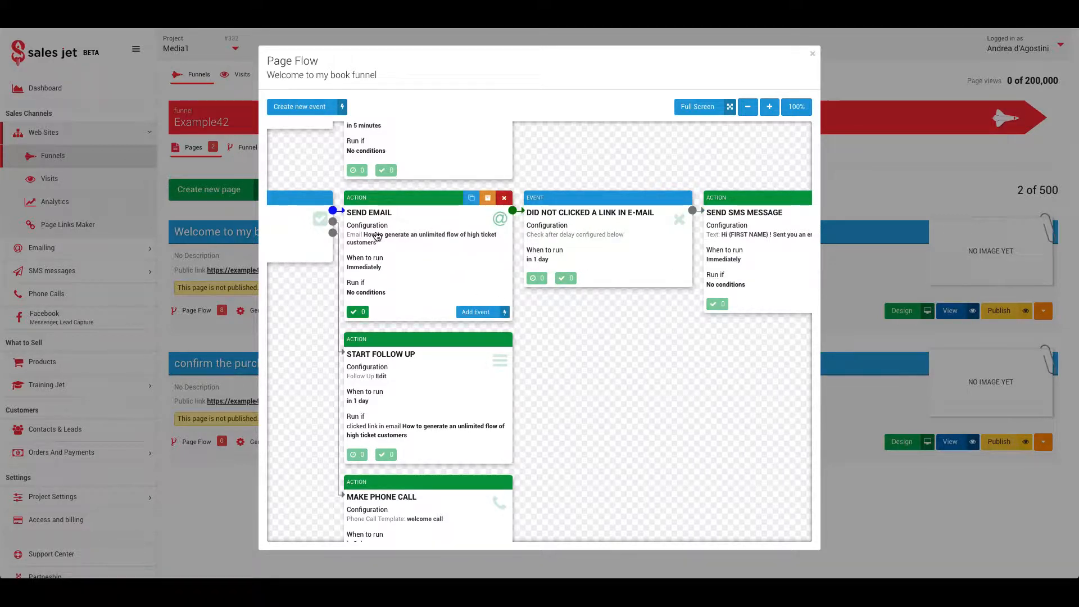
pyautogui.hscroll(-2, 335, 238)
pyautogui.hscroll(1, 323, 236)
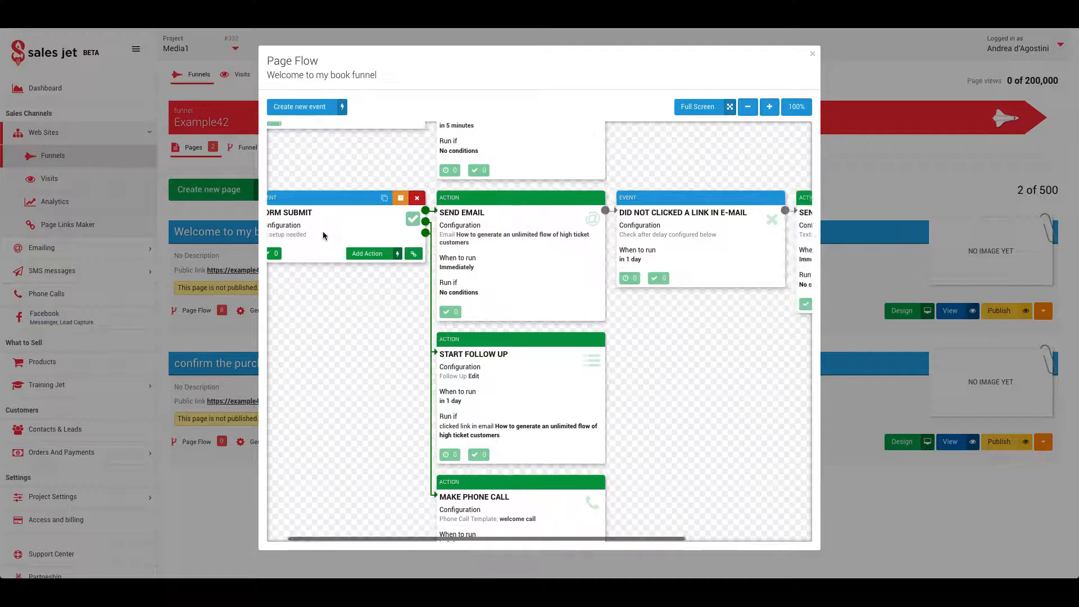
pyautogui.hscroll(2, 323, 236)
pyautogui.hscroll(1, 440, 261)
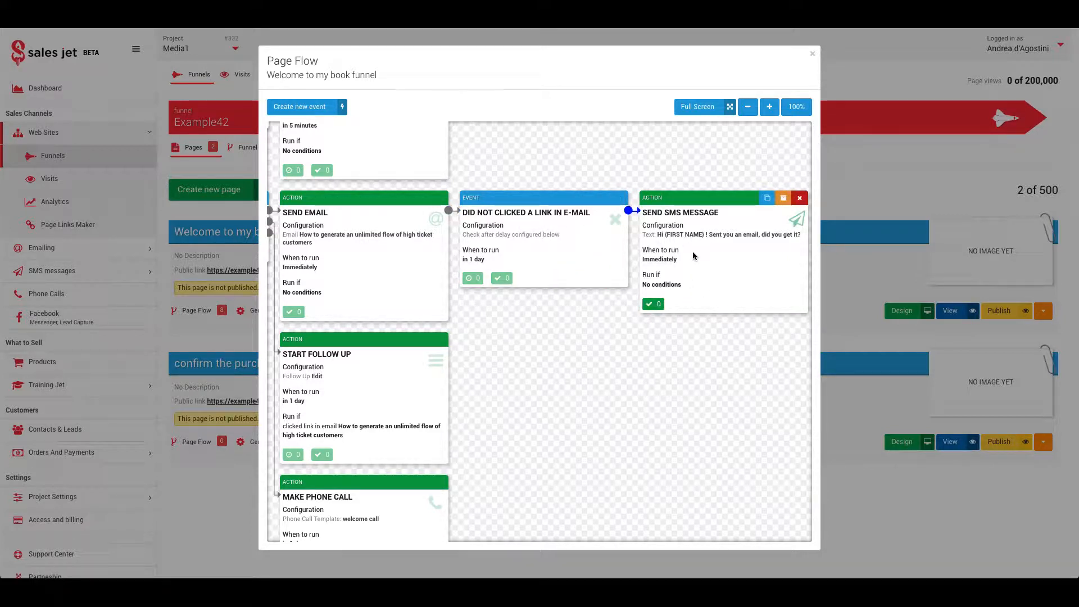
pyautogui.moveTo(404, 323); pyautogui.dragTo(560, 323)
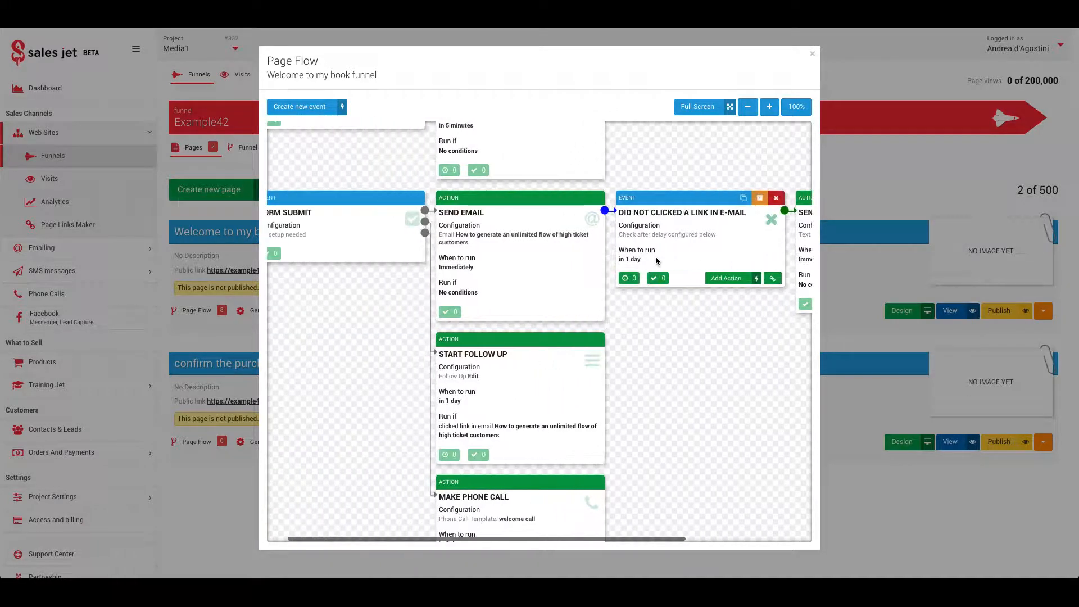
# View the child events that can be attached to the Send Email action, close the list, and review the connected link-click event
pyautogui.click(560, 311)
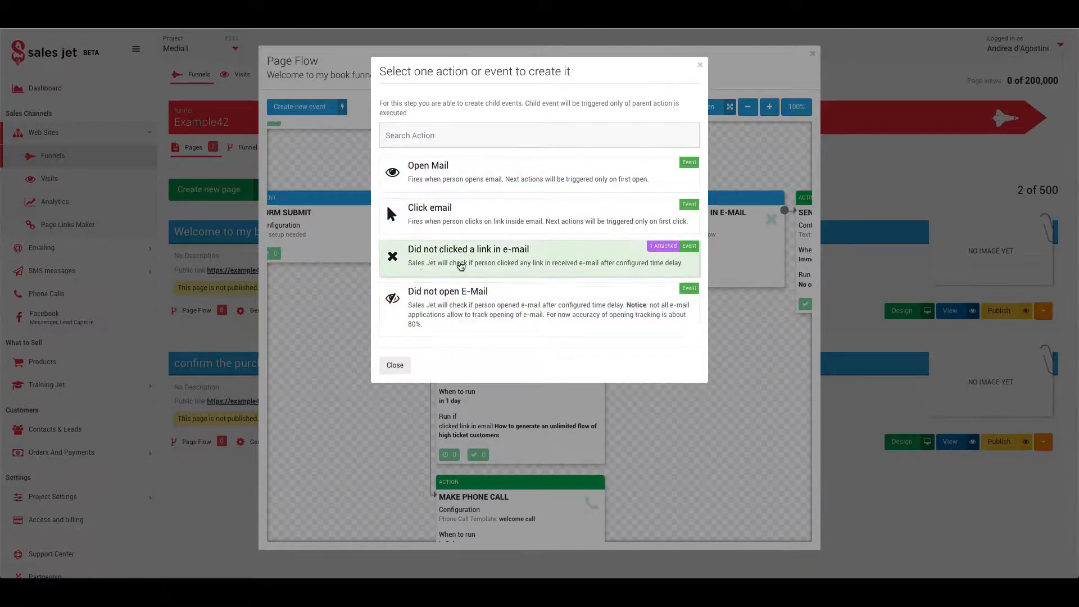
pyautogui.click(392, 367)
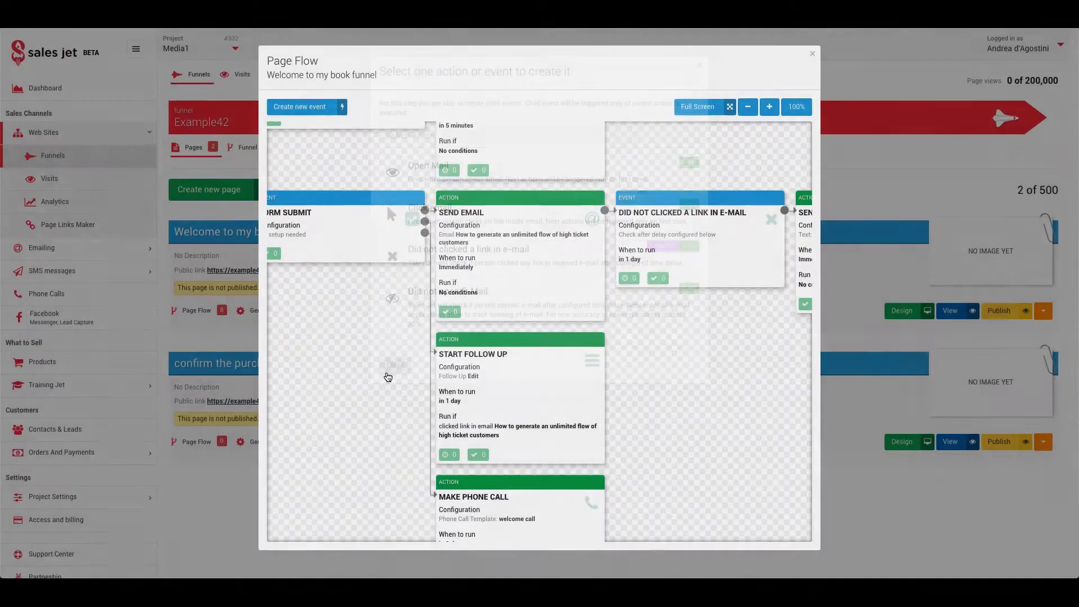
pyautogui.hscroll(1, 669, 296)
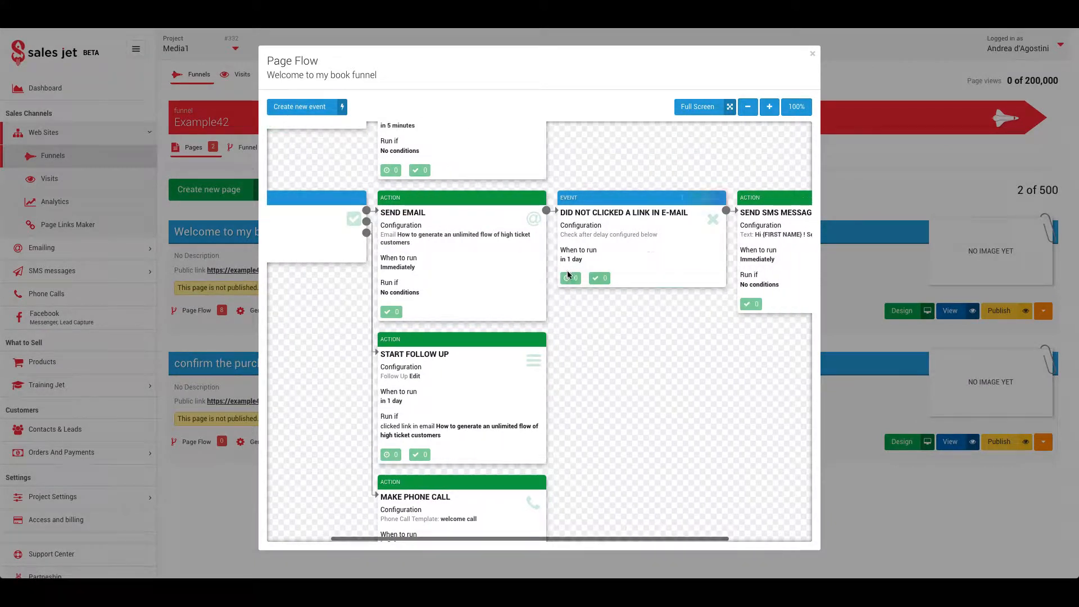
pyautogui.hscroll(2, 571, 273)
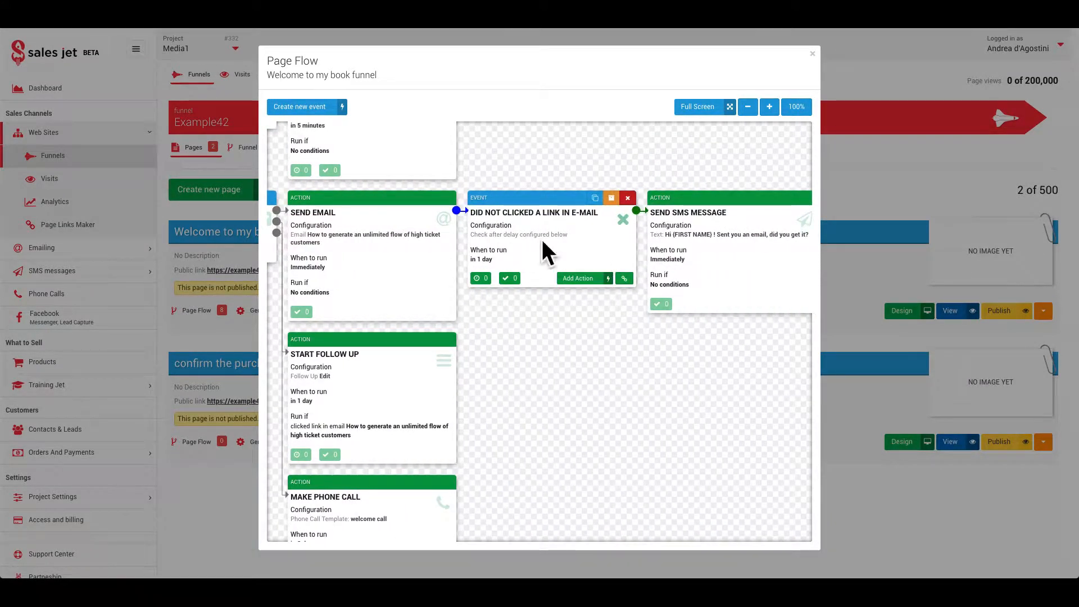
pyautogui.hscroll(-4, 587, 264)
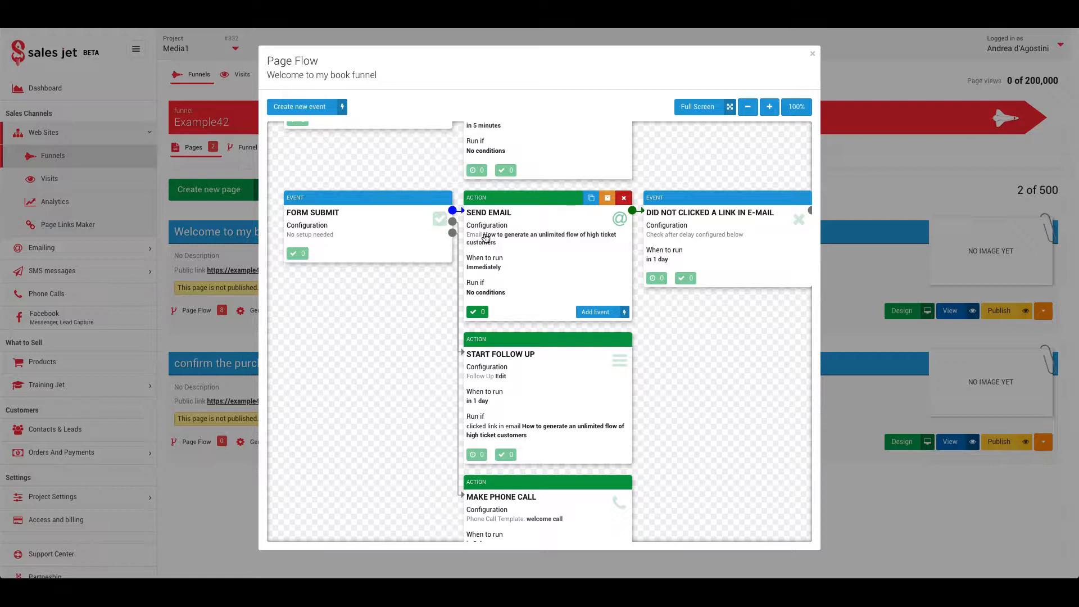
pyautogui.click(484, 269)
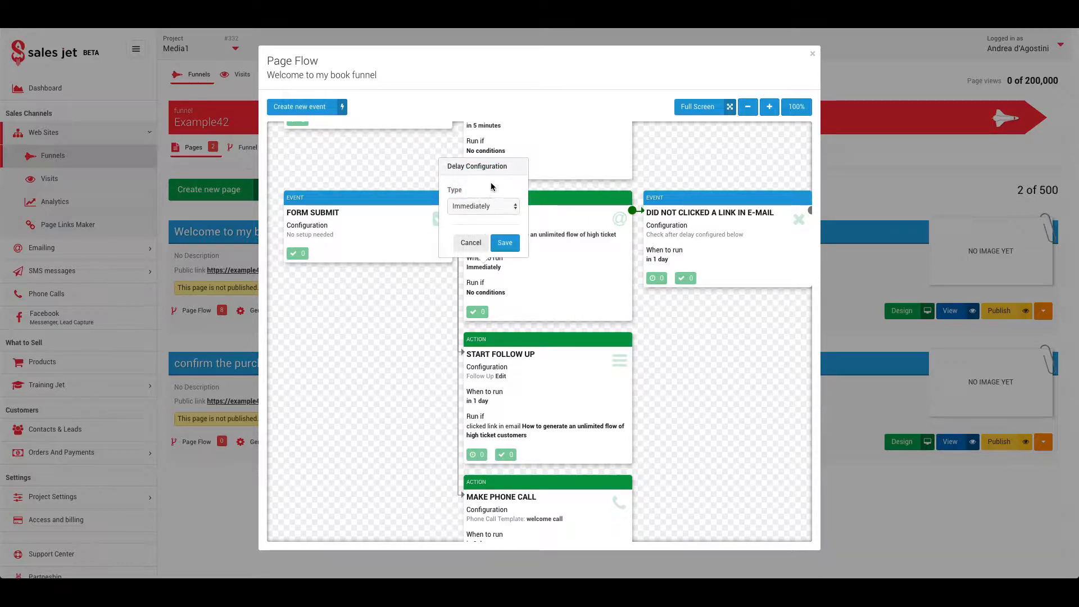
pyautogui.click(482, 206)
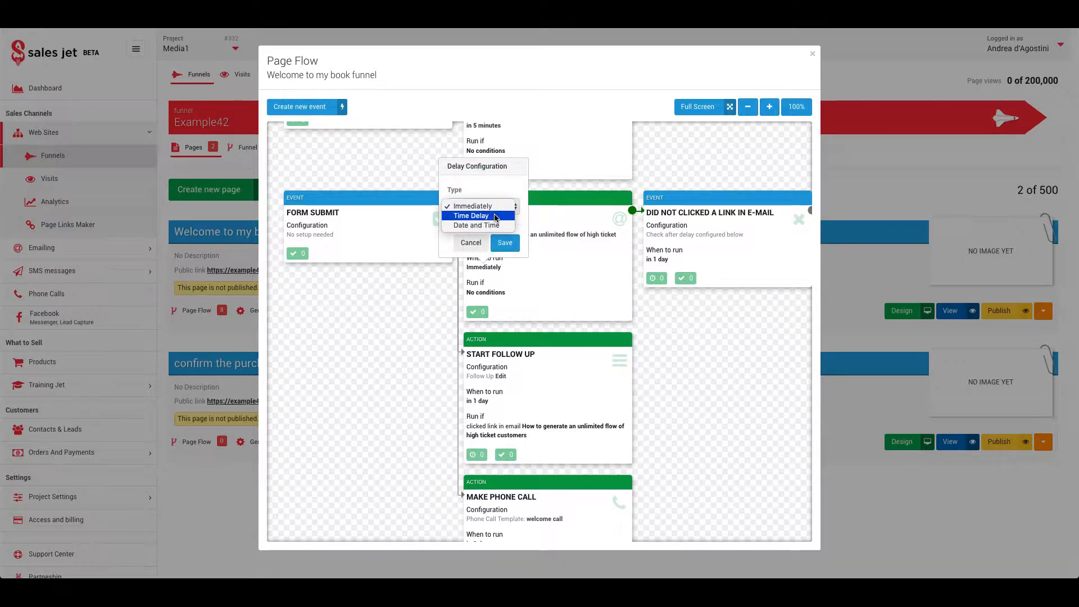
pyautogui.click(478, 241)
pyautogui.click(471, 243)
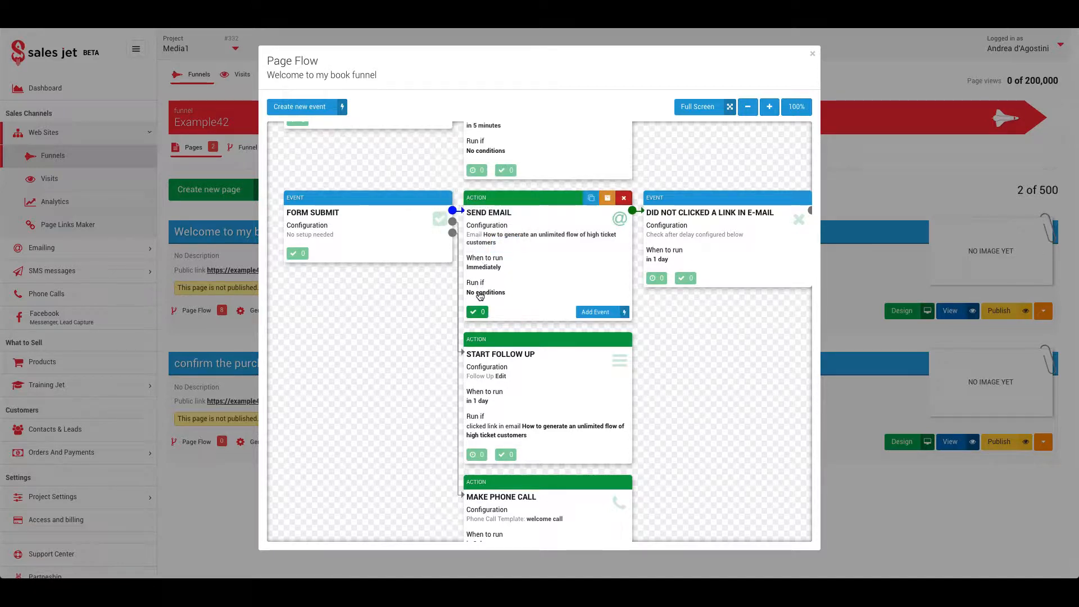
# Set the Send Email action to run after a time delay of 5 minutes and save the delay
pyautogui.click(485, 264)
pyautogui.click(482, 207)
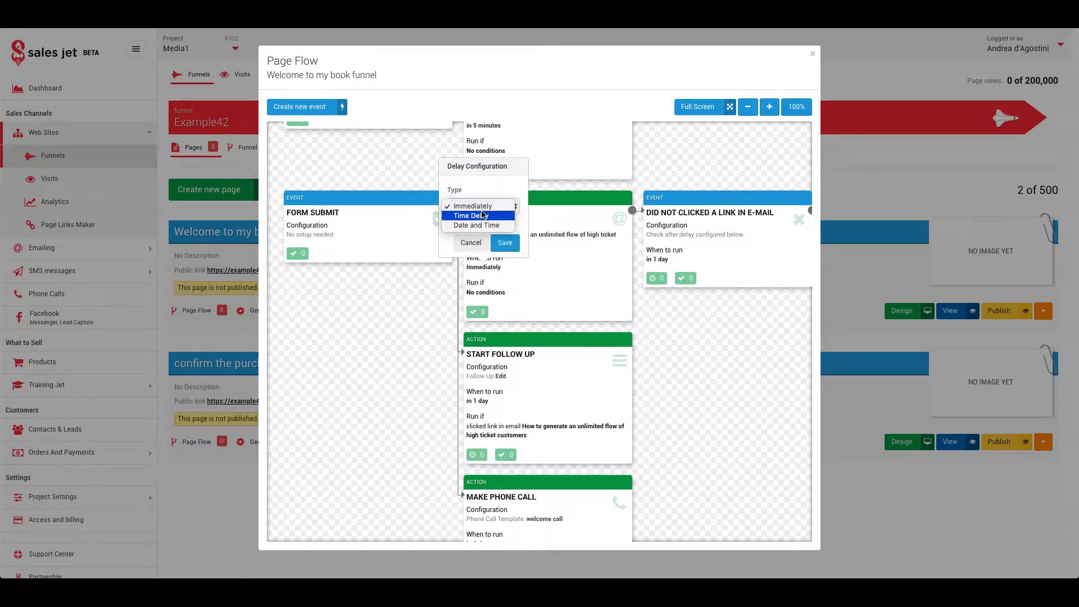
pyautogui.click(482, 217)
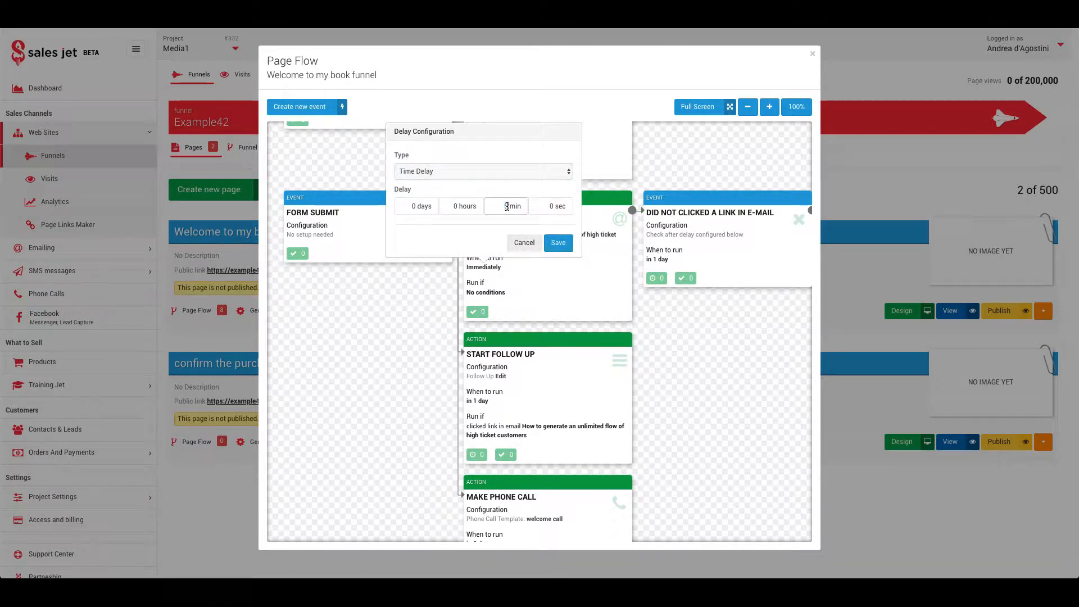
pyautogui.click(558, 243)
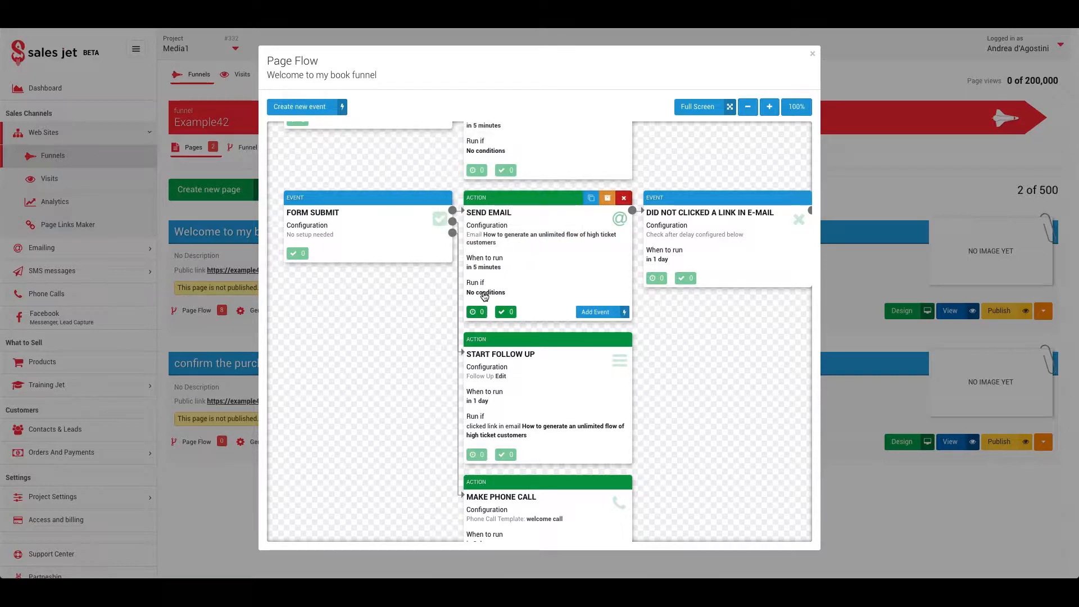
# Open the Send Email action's run conditions and add a condition group
pyautogui.click(485, 294)
pyautogui.click(511, 158)
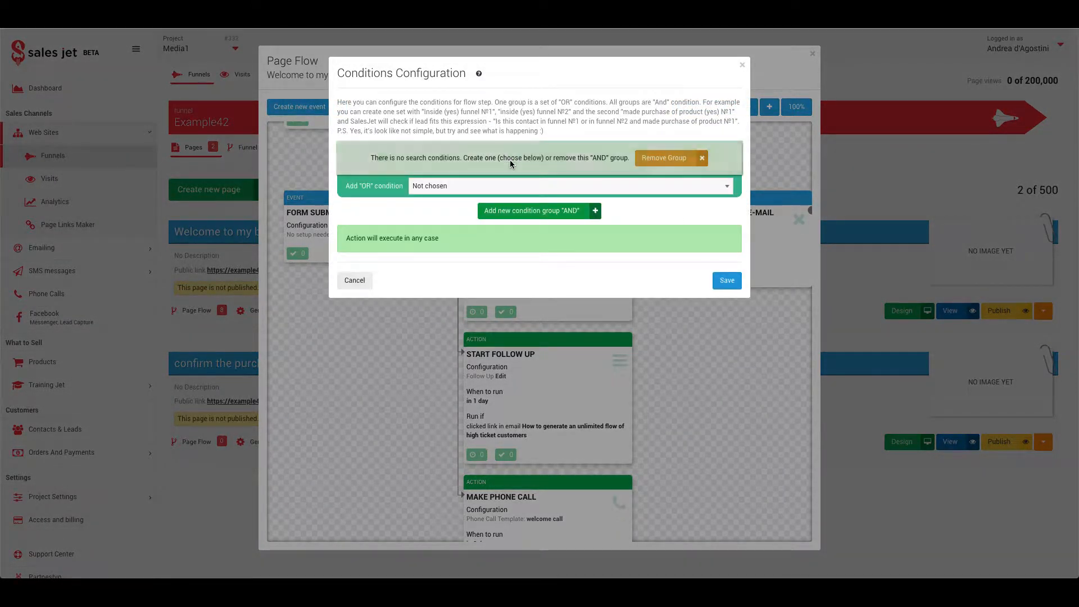
# Try a Currently Has TJ Subscription condition set to basic cooking for the Send Email action, and remove it
pyautogui.click(509, 186)
pyautogui.scroll(-1, 486, 286)
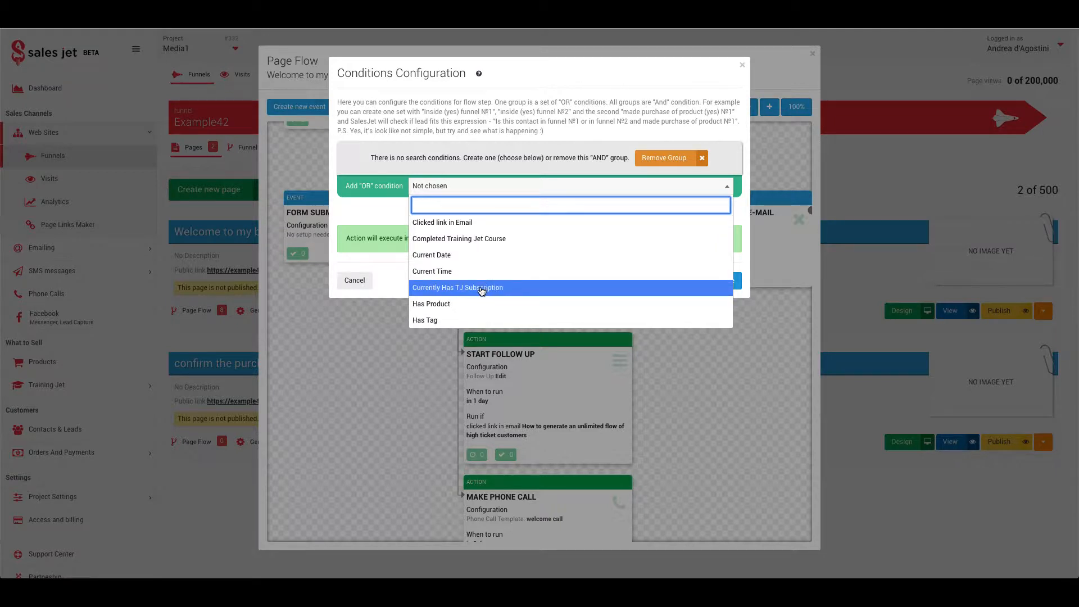
pyautogui.click(481, 288)
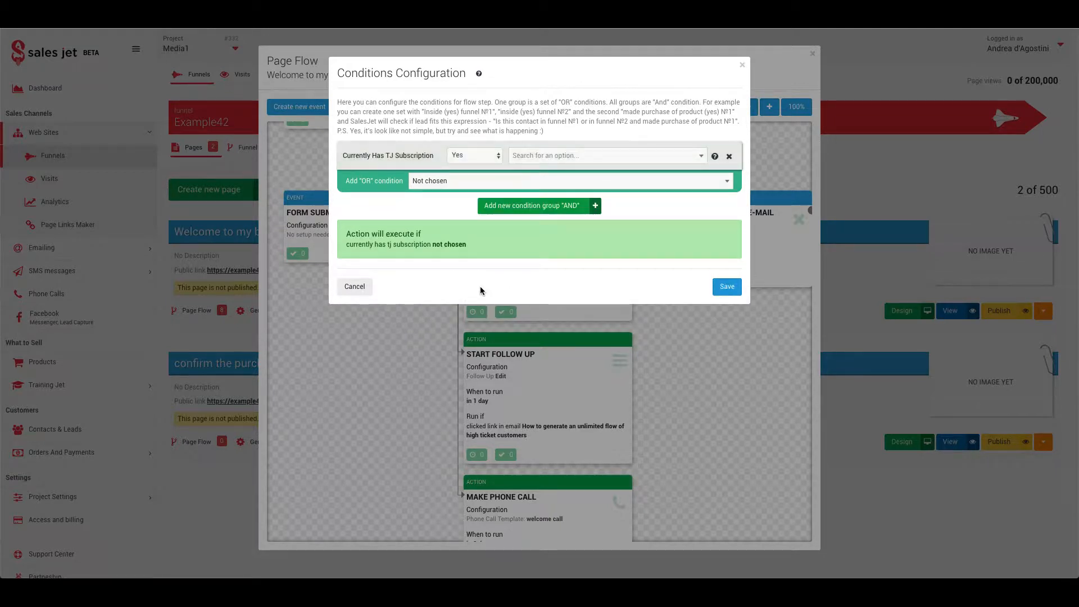
pyautogui.click(525, 162)
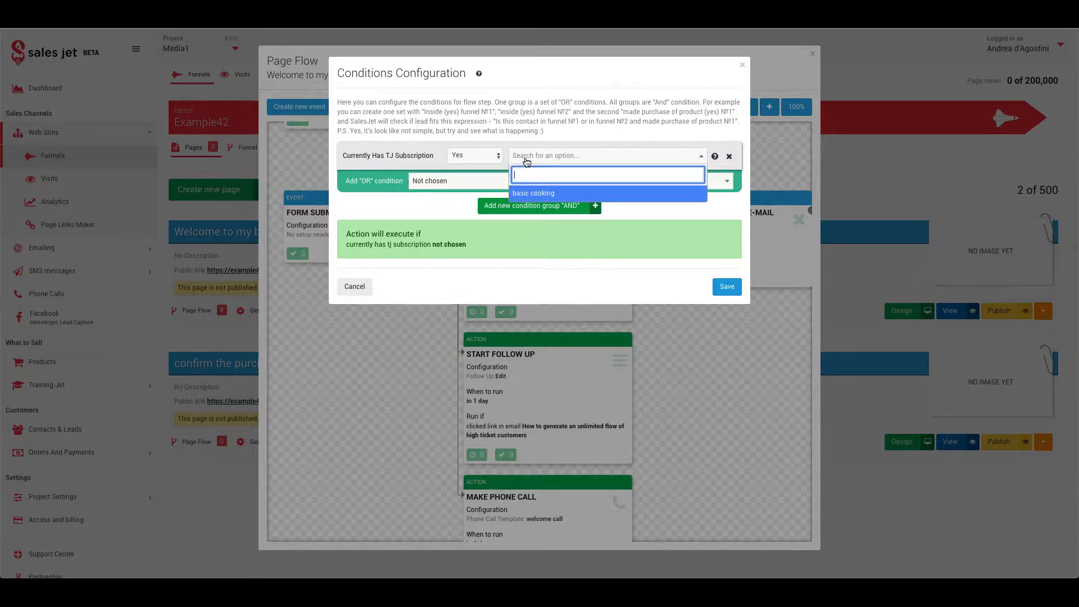
pyautogui.click(524, 194)
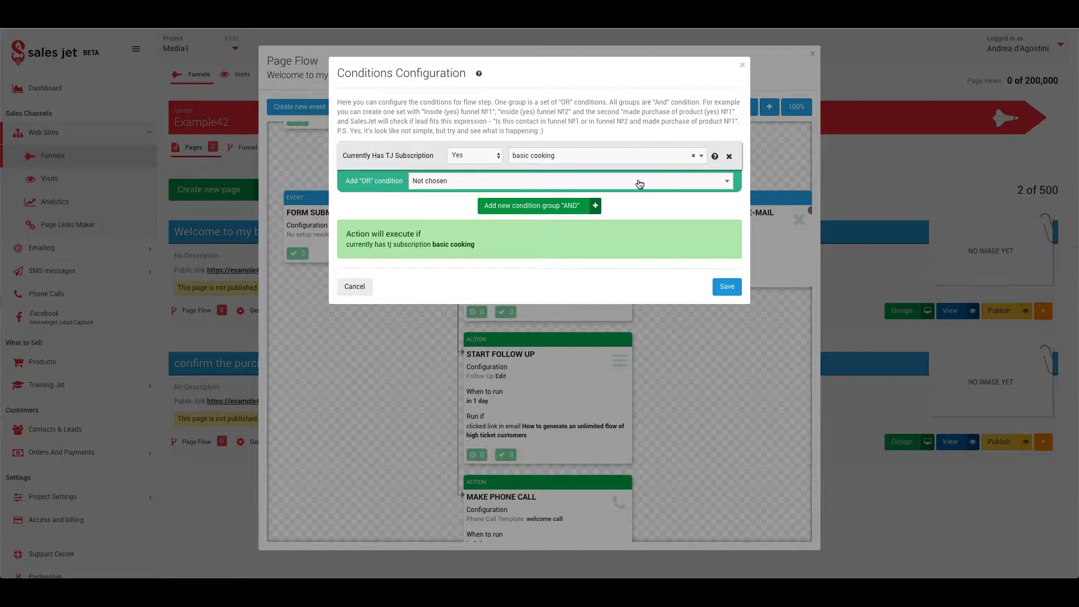
pyautogui.click(729, 156)
# Add a Completed Training Jet Course condition set to Yes for The basics of cooking, and save the Send Email conditions
pyautogui.click(507, 187)
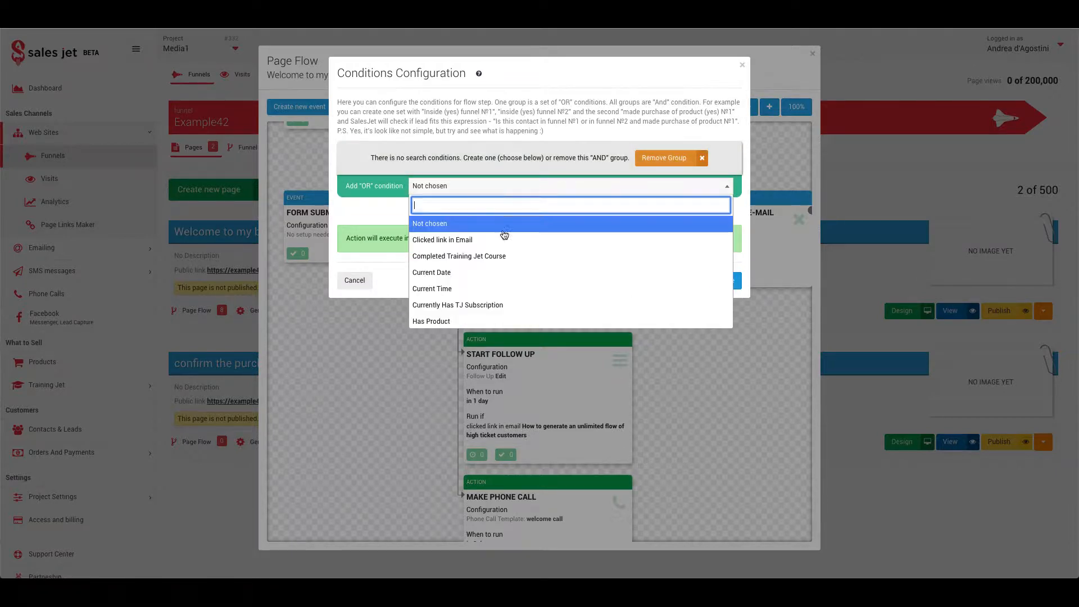
pyautogui.click(503, 255)
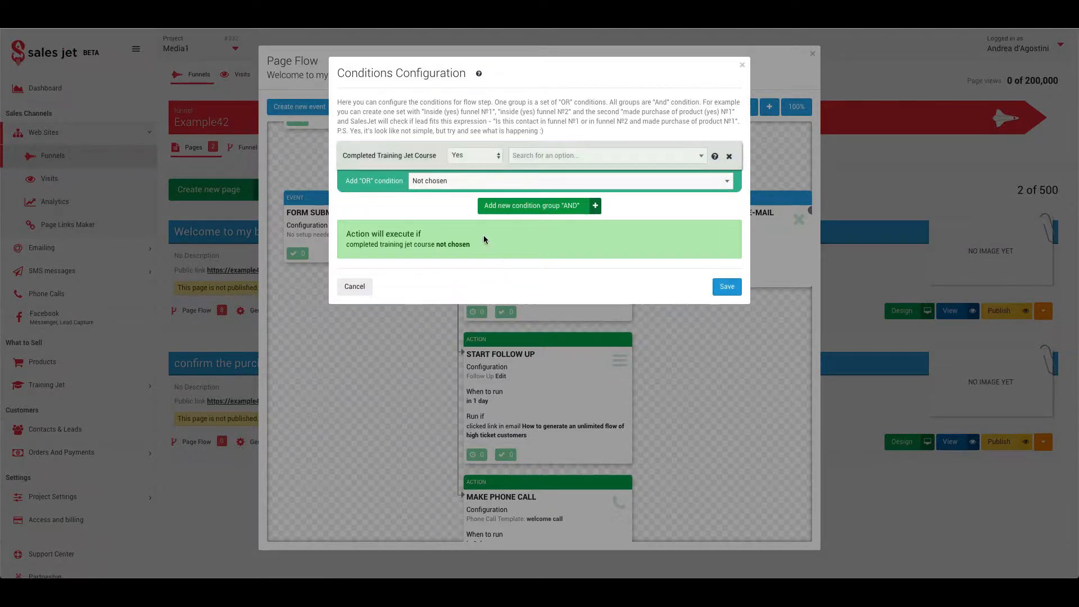
pyautogui.click(478, 164)
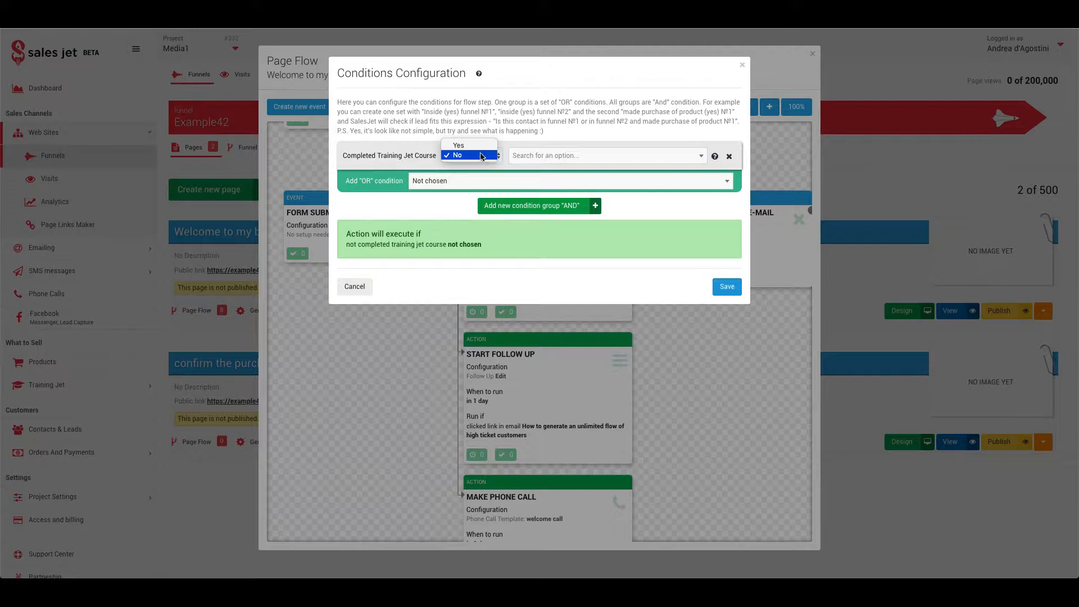
pyautogui.click(527, 162)
pyautogui.click(532, 188)
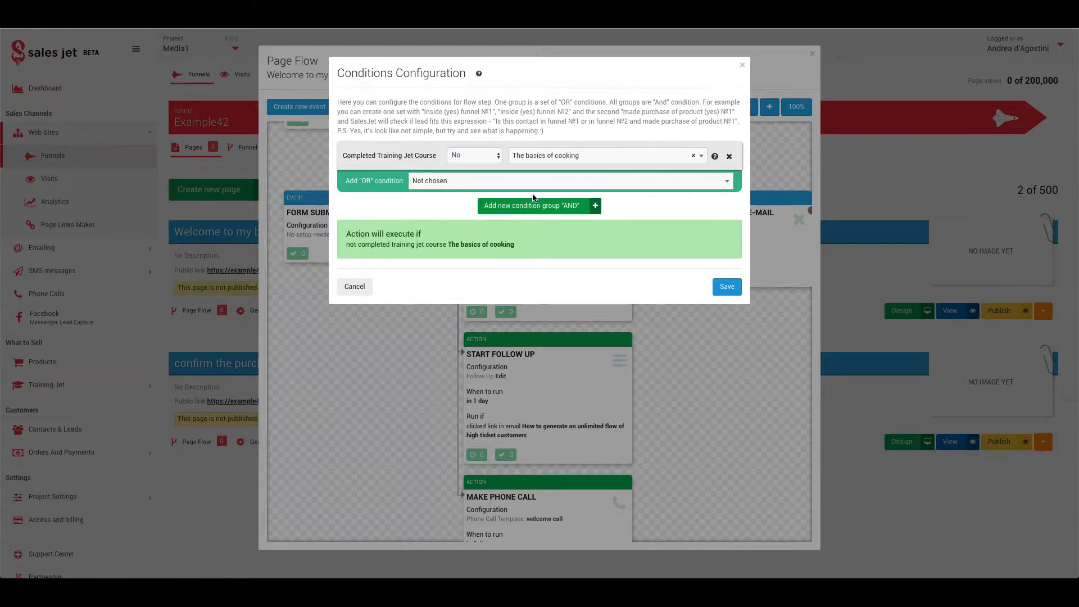
pyautogui.click(470, 153)
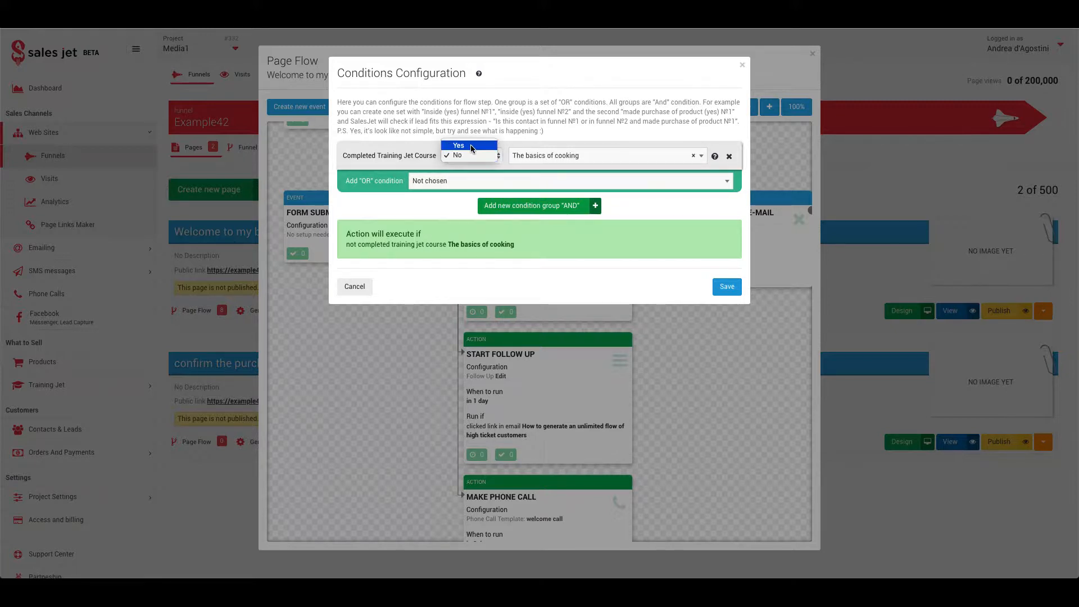
pyautogui.click(456, 142)
pyautogui.click(725, 287)
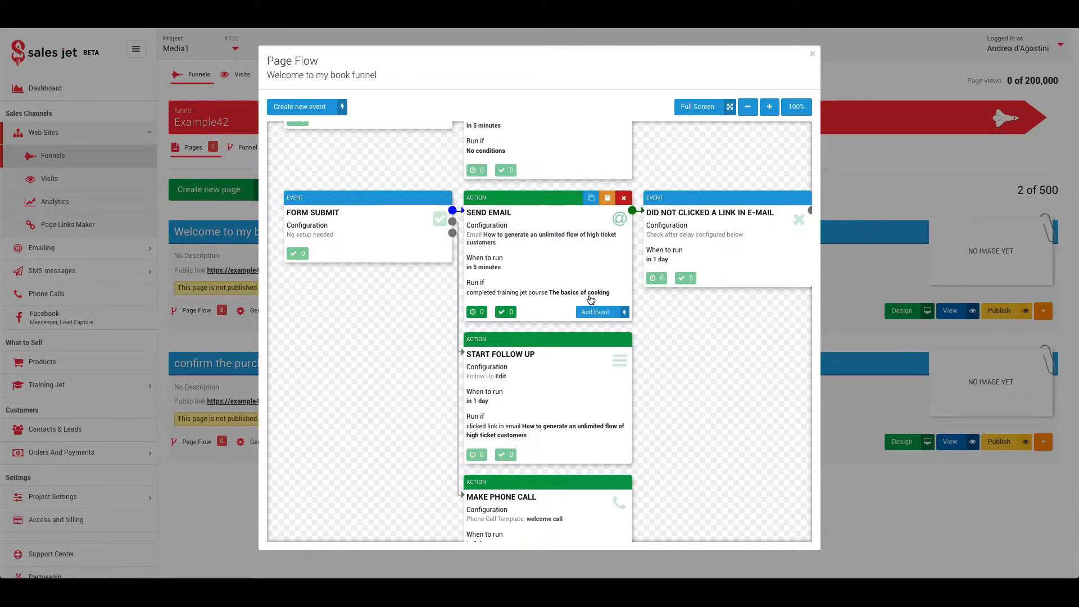
# Examine how the Send SMS Message, Start Follow Up and Make Phone Call actions connect to the Form Submit event
pyautogui.hscroll(3, 580, 288)
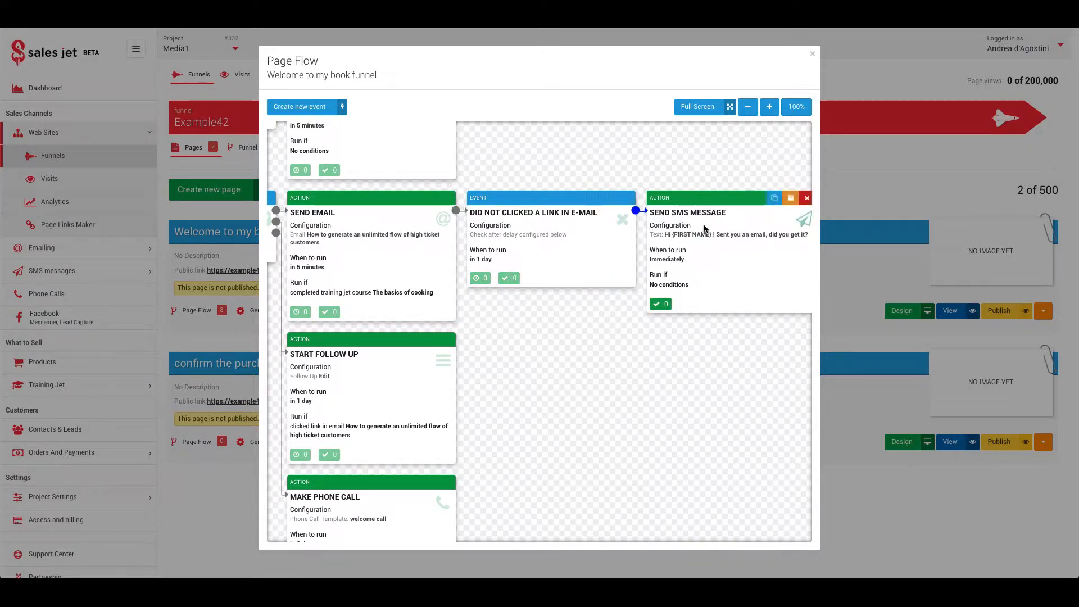
pyautogui.hscroll(-1, 641, 236)
pyautogui.hscroll(-3, 640, 234)
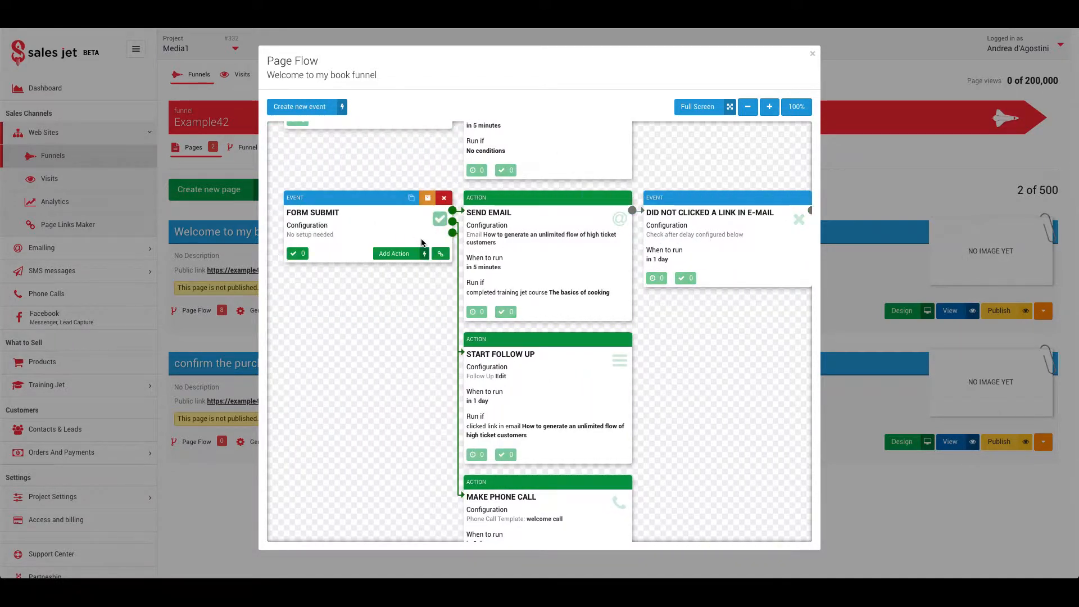
pyautogui.scroll(-1, 421, 241)
pyautogui.scroll(1, 422, 242)
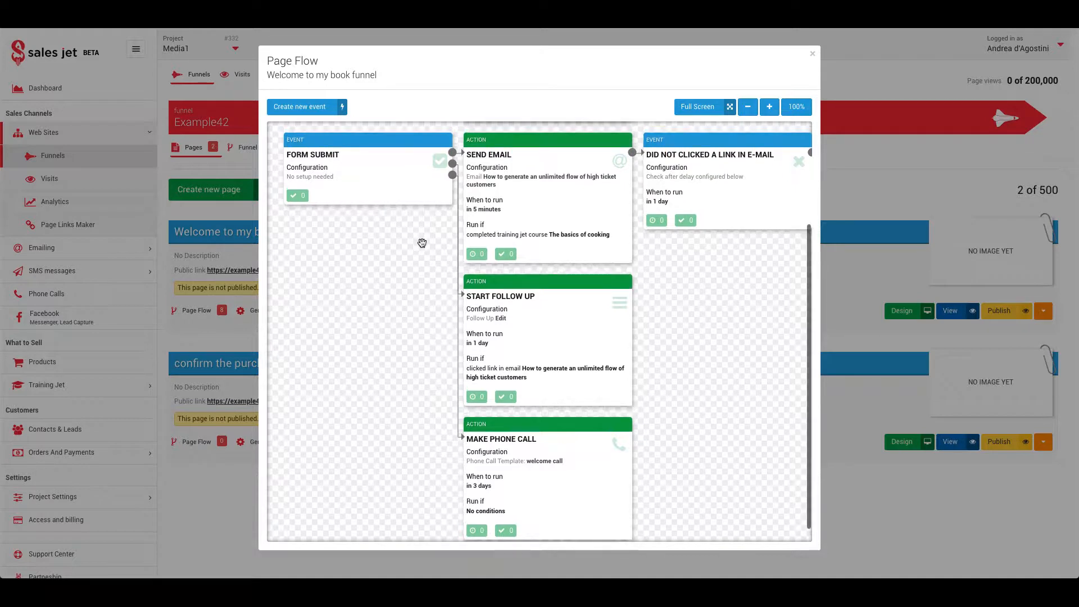
pyautogui.scroll(-1, 425, 247)
pyautogui.scroll(1, 425, 251)
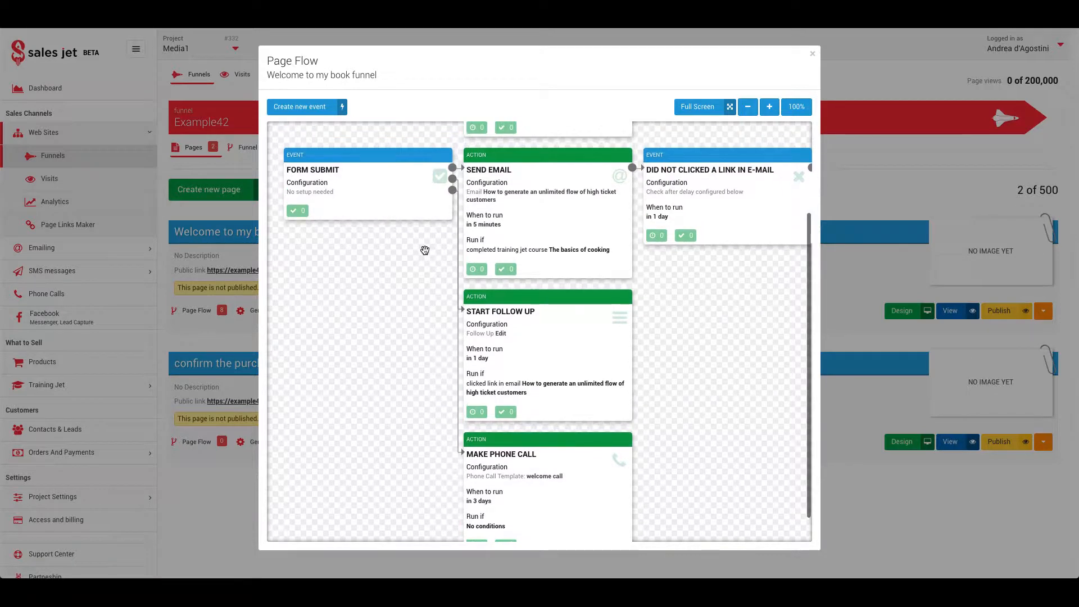
pyautogui.scroll(-1, 425, 250)
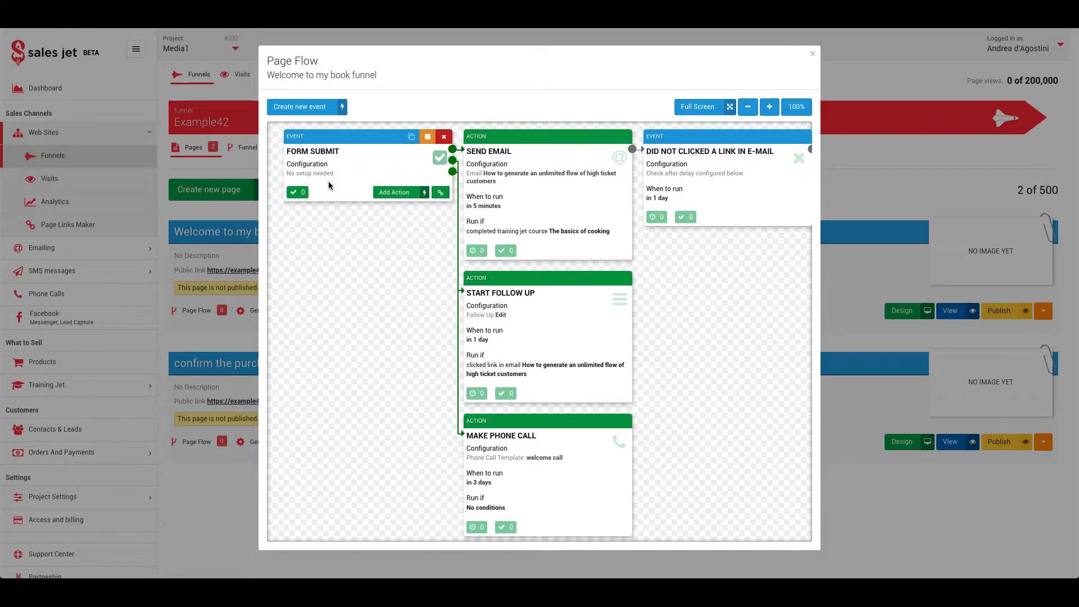
# View the condition settings of the existing Page Visit event, and close them without changes
pyautogui.scroll(3, 329, 185)
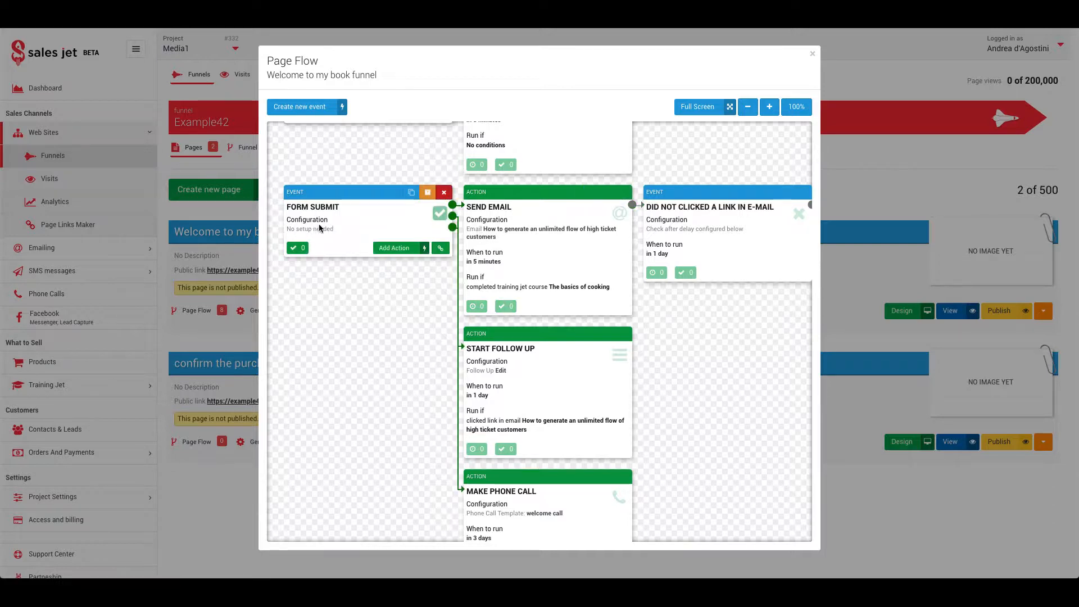
pyautogui.scroll(2, 322, 228)
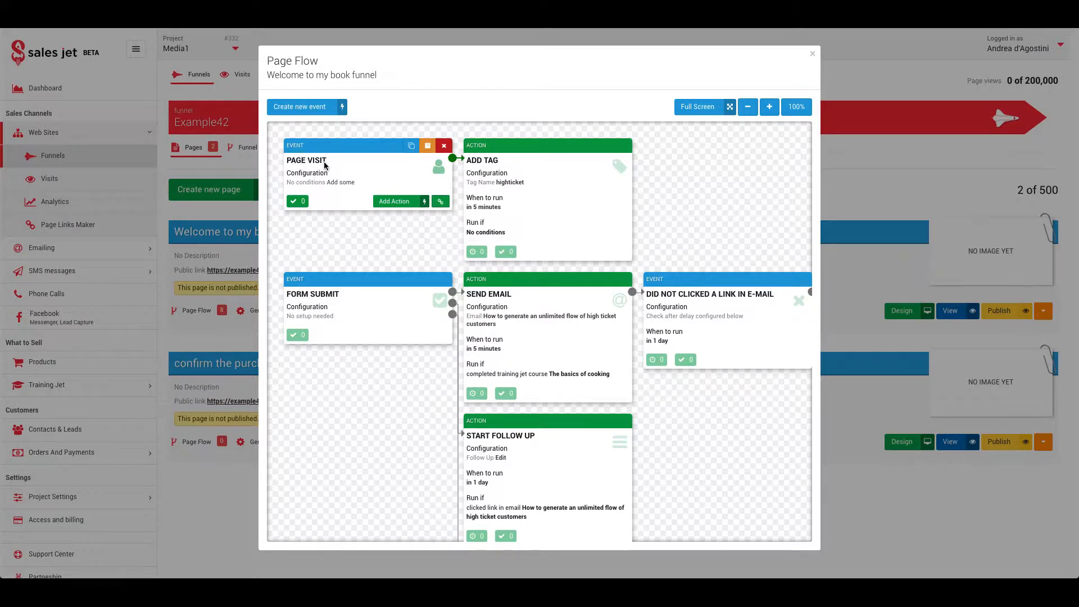
pyautogui.click(338, 183)
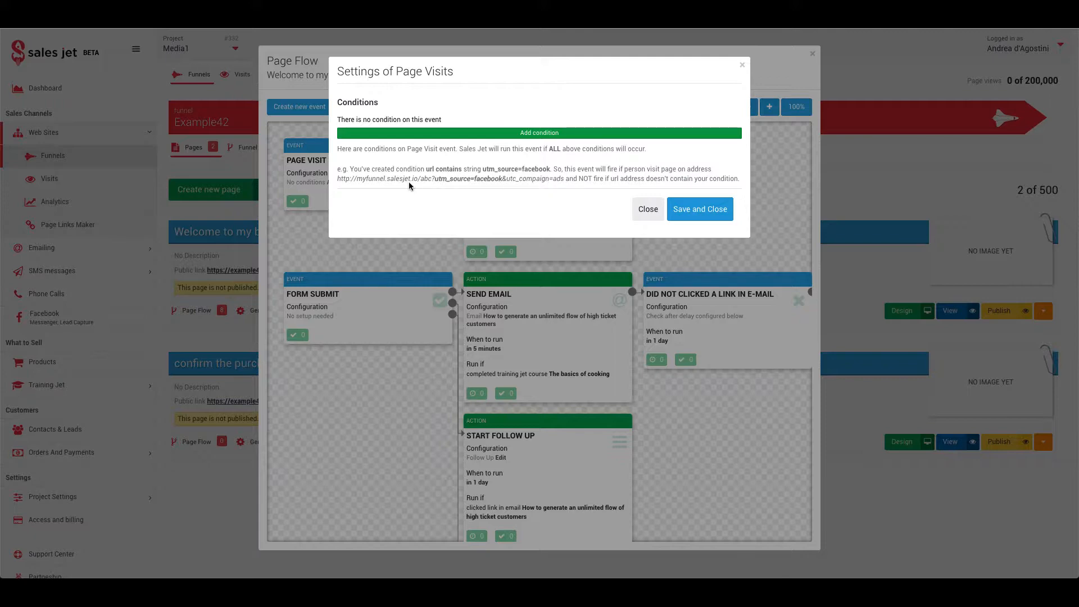
pyautogui.click(648, 210)
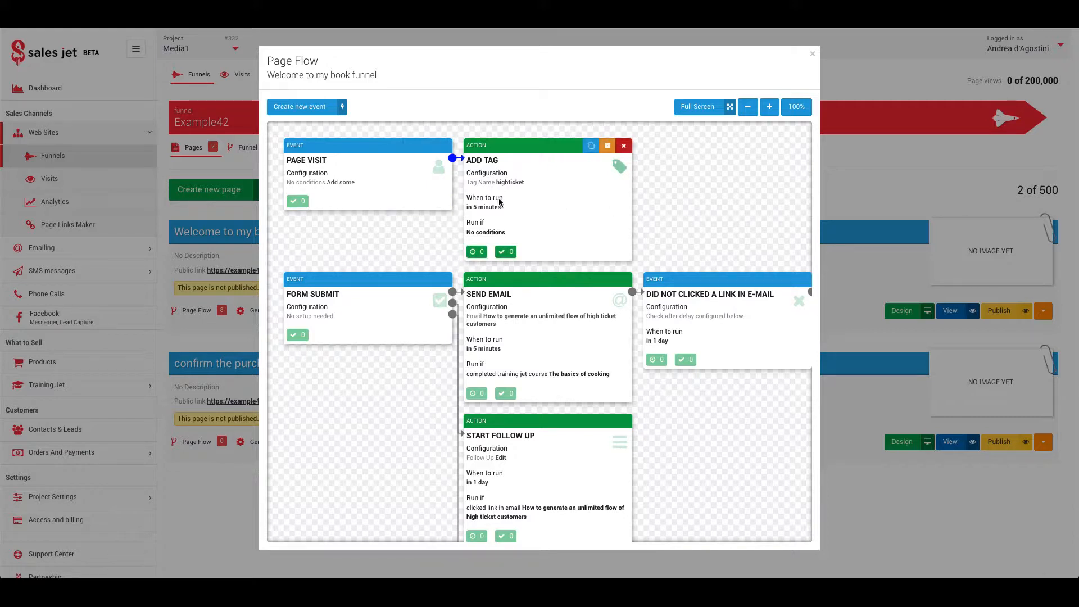
# Create a second Page Visit event in the page flow with a URL Contains condition left empty, and save its settings
pyautogui.click(313, 107)
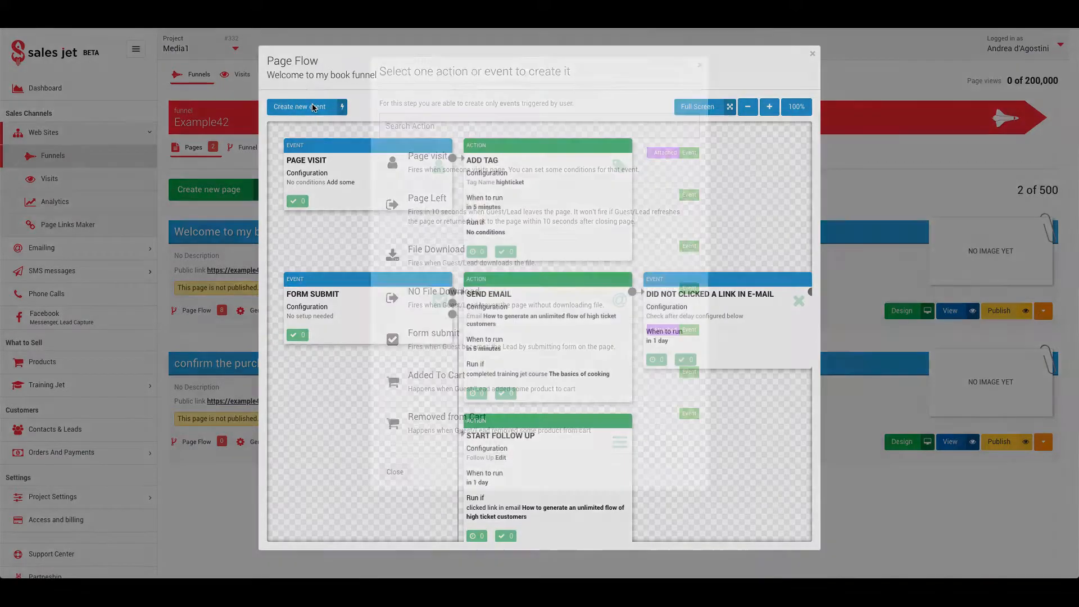
pyautogui.click(436, 163)
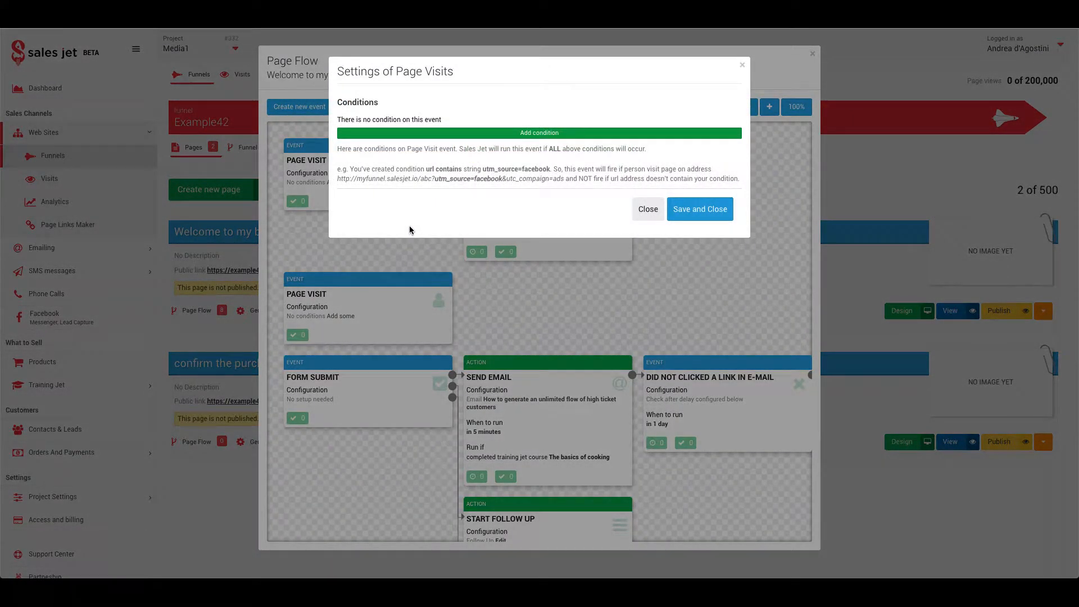
pyautogui.click(651, 209)
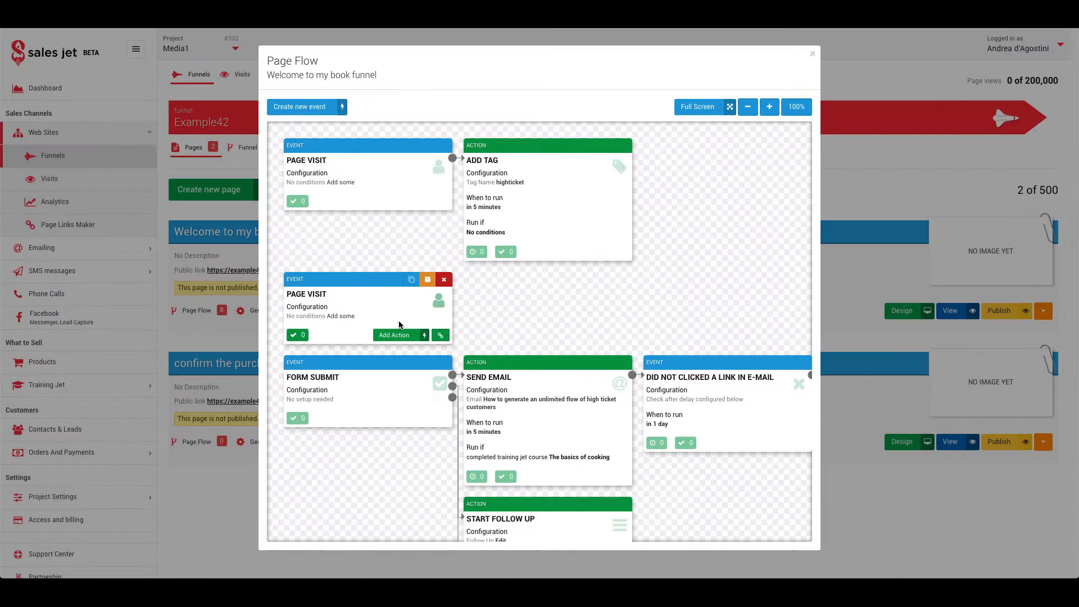
pyautogui.click(331, 316)
pyautogui.click(444, 139)
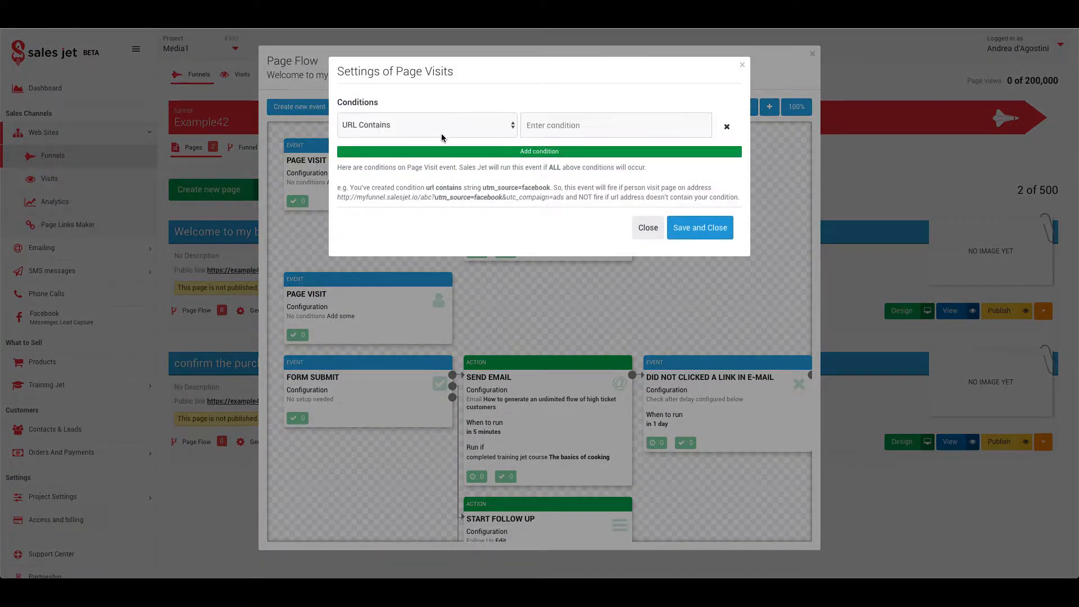
pyautogui.click(429, 132)
pyautogui.click(654, 227)
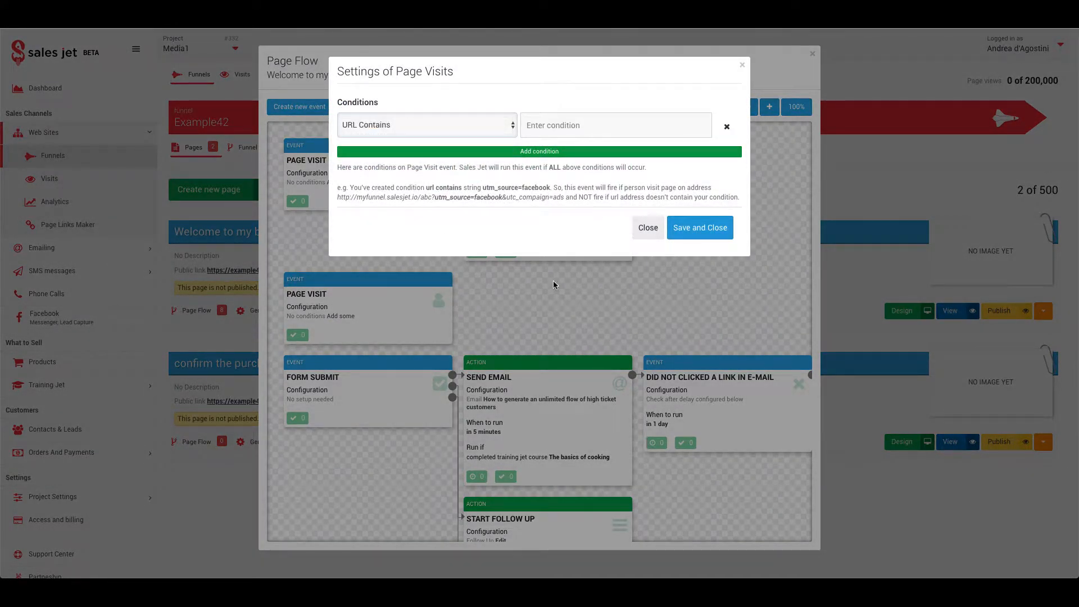
pyautogui.click(678, 227)
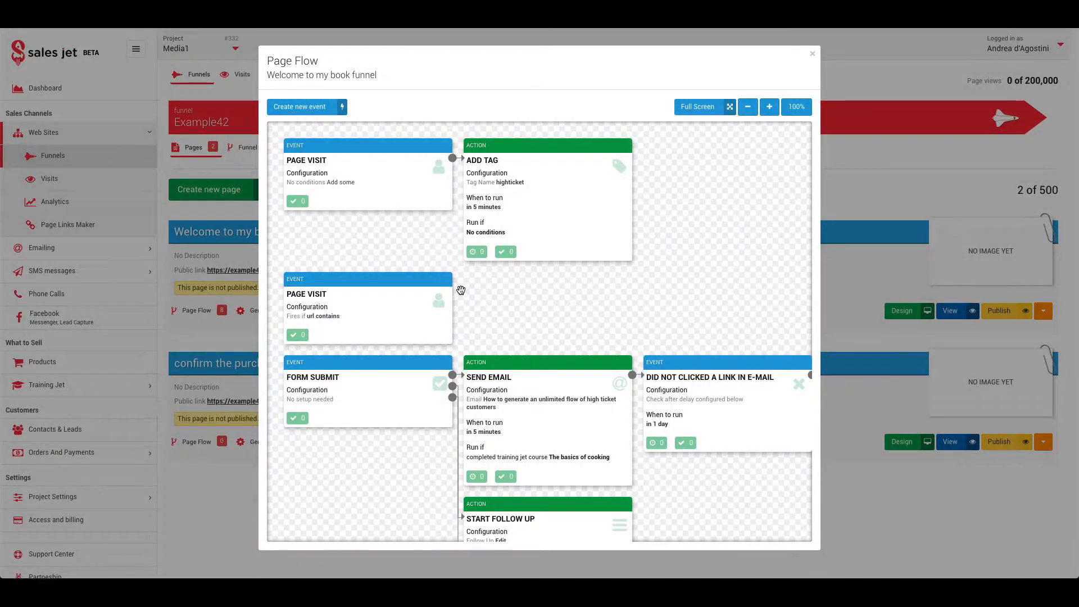
# Remove the Page Visit event that has the URL Contains condition from the page flow
pyautogui.click(447, 280)
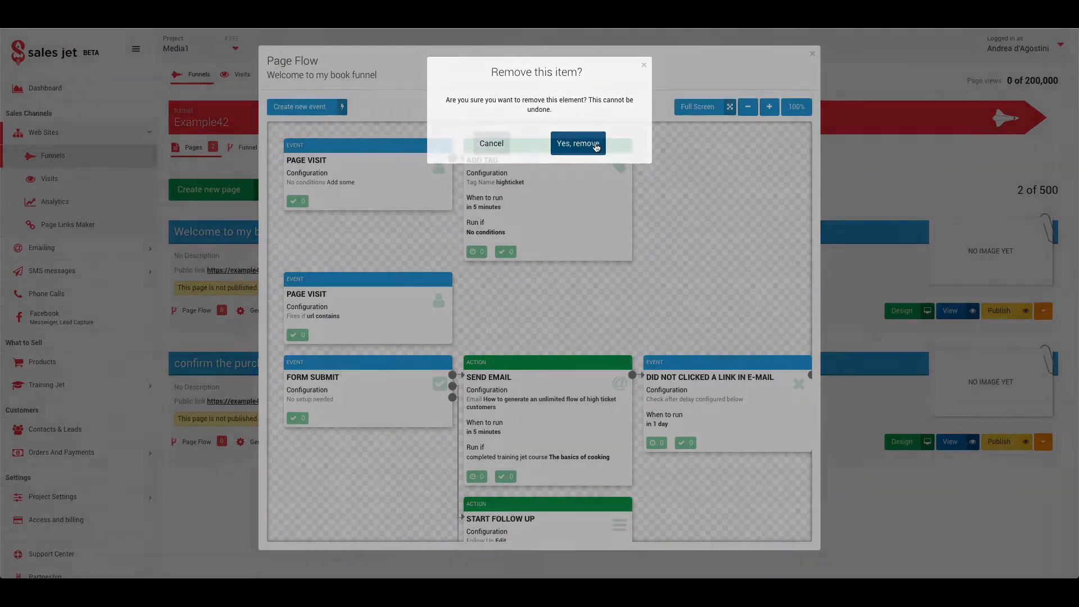
pyautogui.click(595, 145)
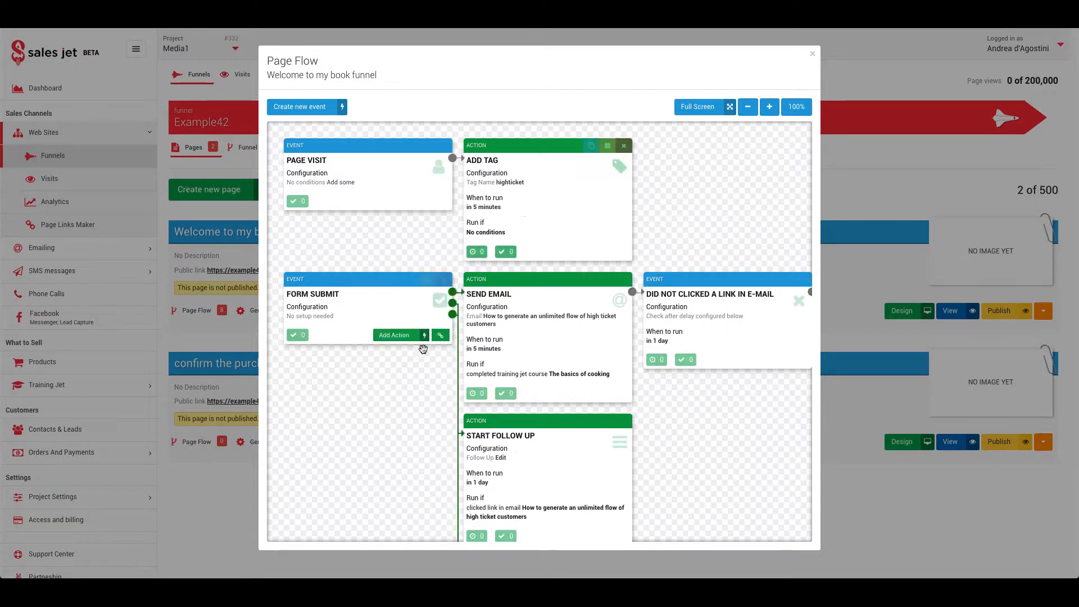
pyautogui.scroll(-1, 433, 360)
pyautogui.scroll(-2, 436, 359)
pyautogui.scroll(3, 437, 360)
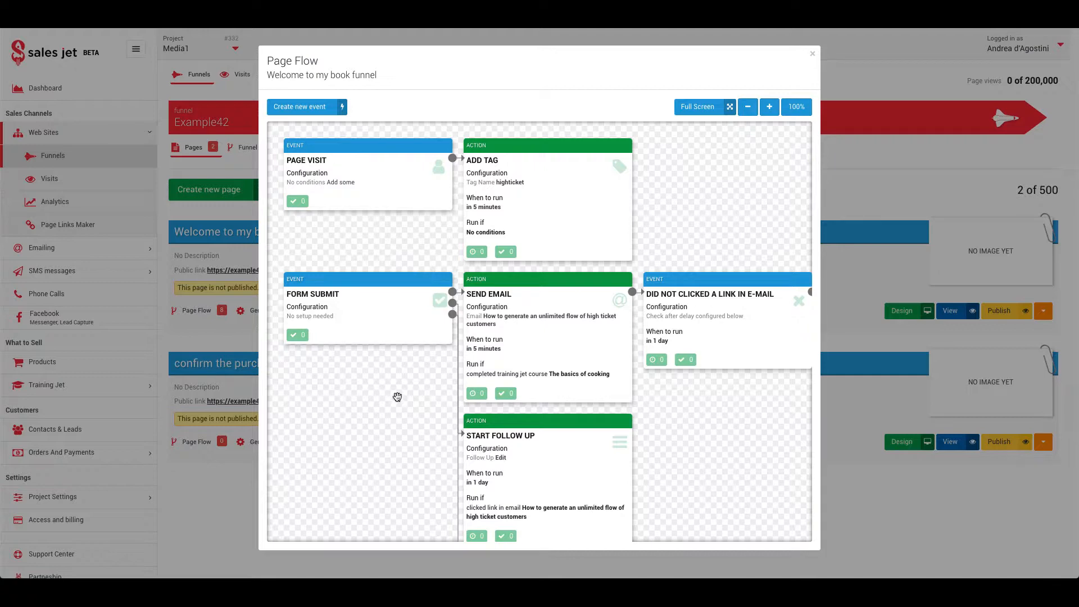
# Close the page flow, open the Example42 Funnel Flow, and view the event types available for it
pyautogui.click(813, 54)
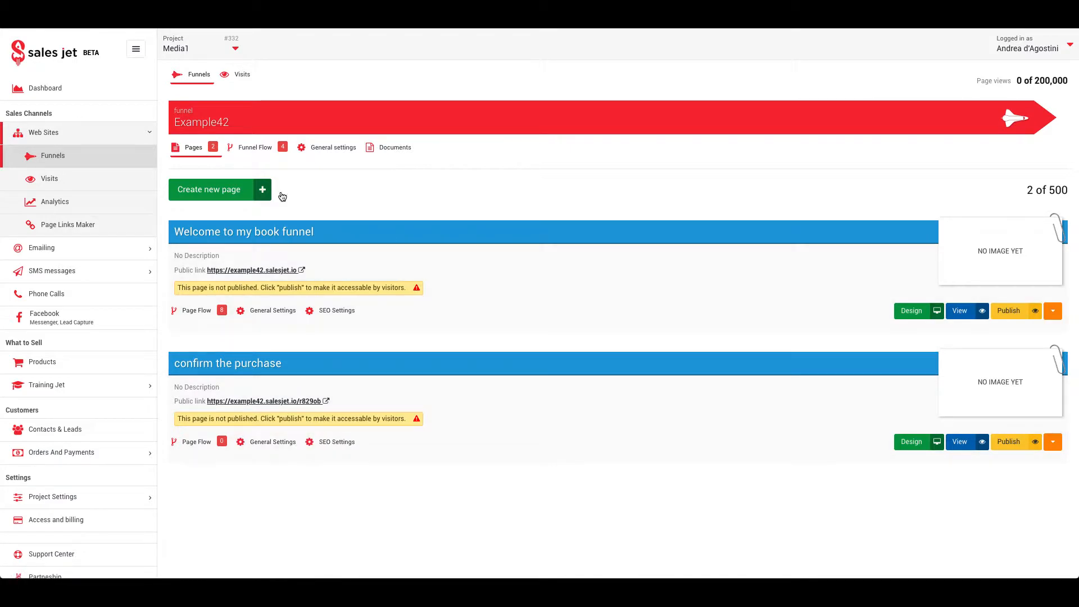
pyautogui.click(256, 154)
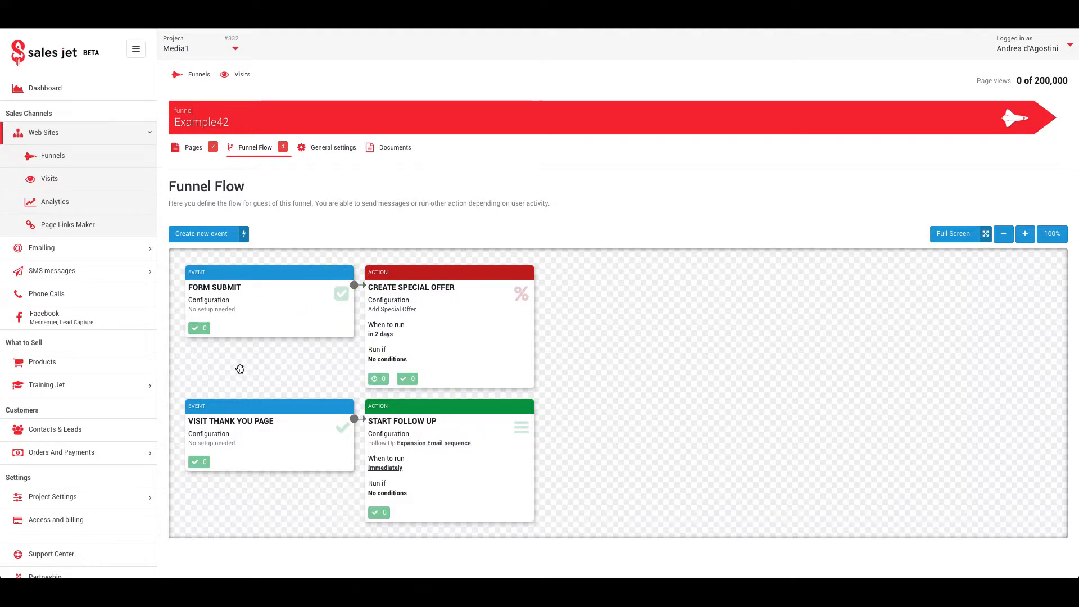
pyautogui.moveTo(297, 319)
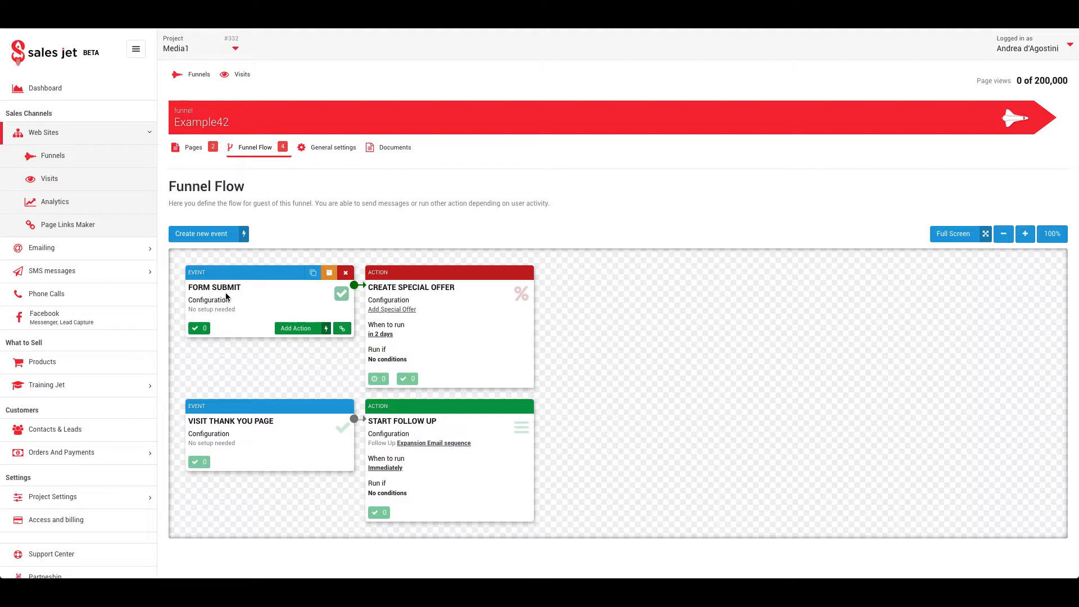
pyautogui.moveTo(191, 430)
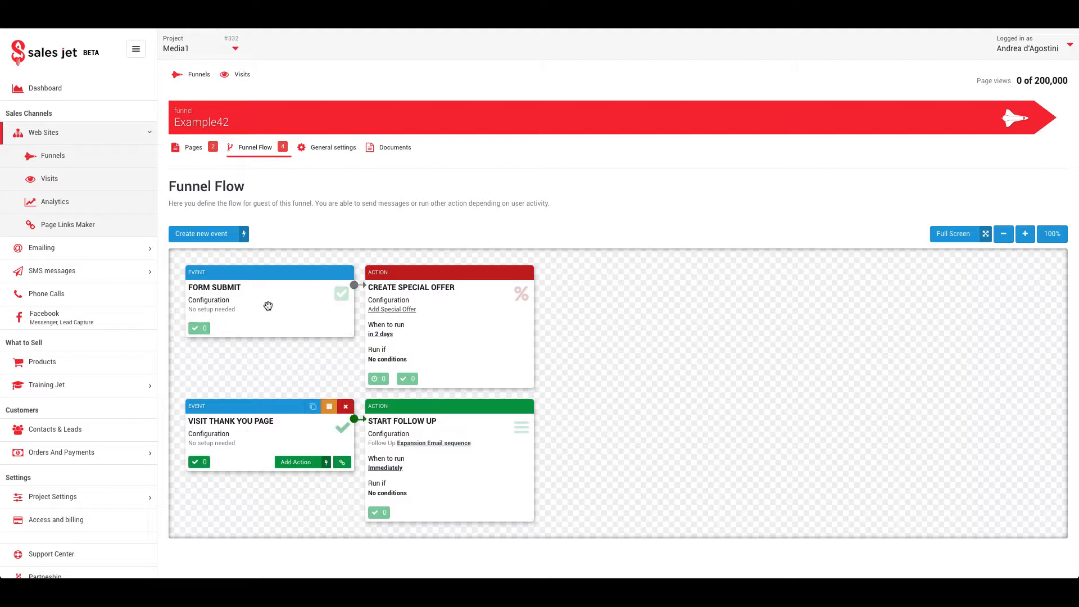
pyautogui.click(221, 235)
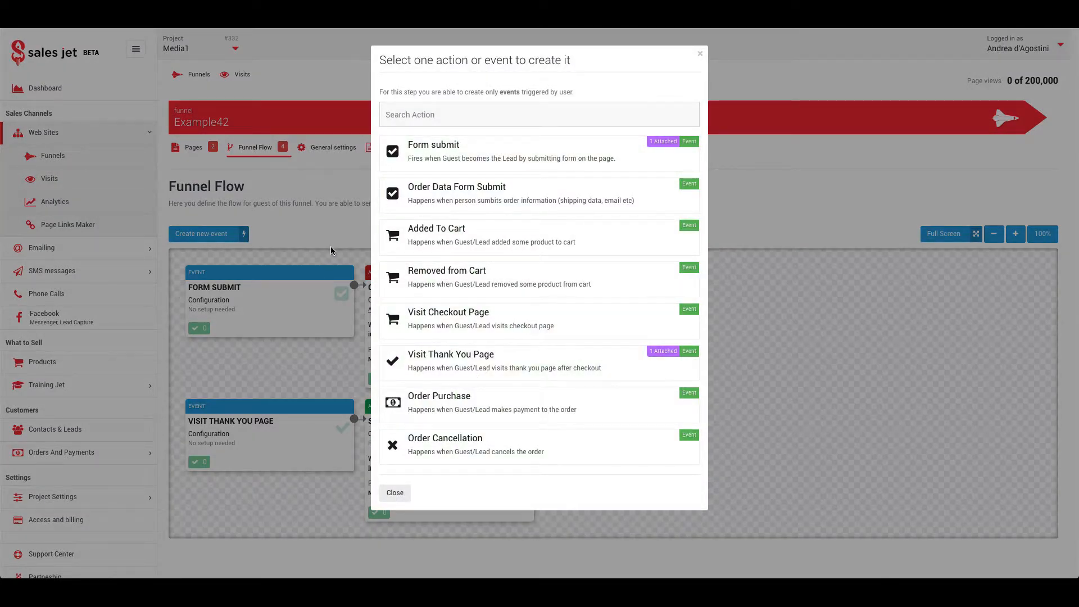
pyautogui.click(700, 53)
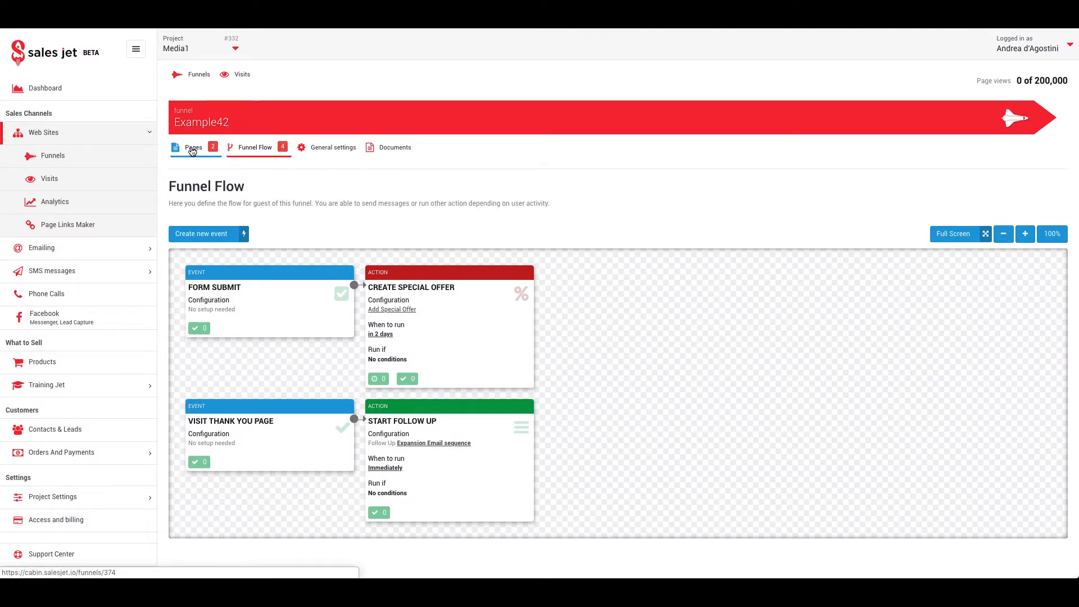
# Open the Training Jet Flow and view its events and actions
pyautogui.click(99, 388)
pyautogui.scroll(-3, 277, 340)
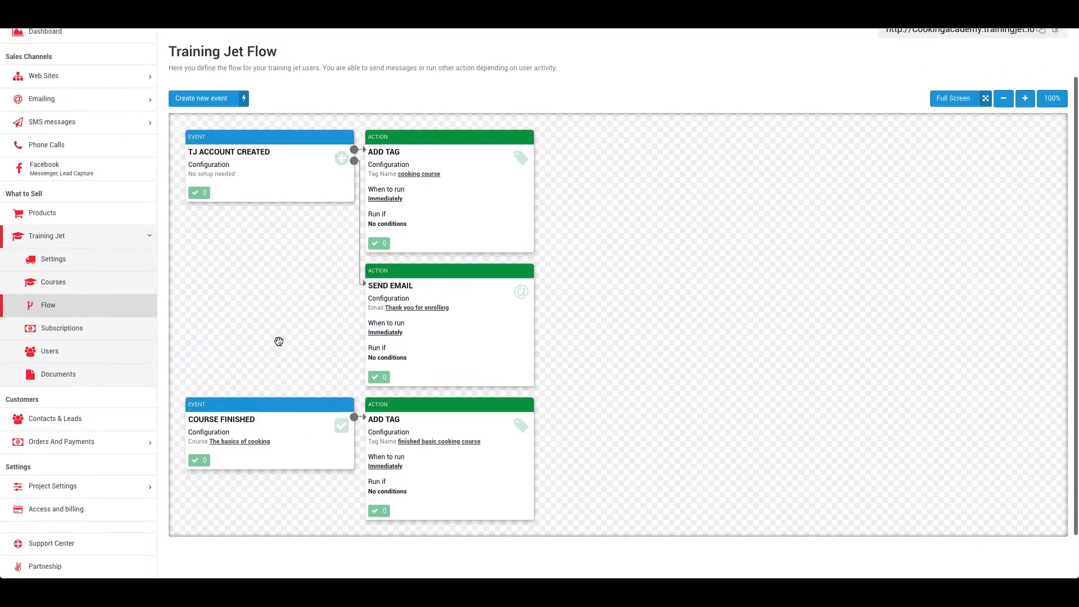
# Create a No activity {N}days event in the Training Jet Flow and set the user inactivity to 30 days
pyautogui.click(220, 104)
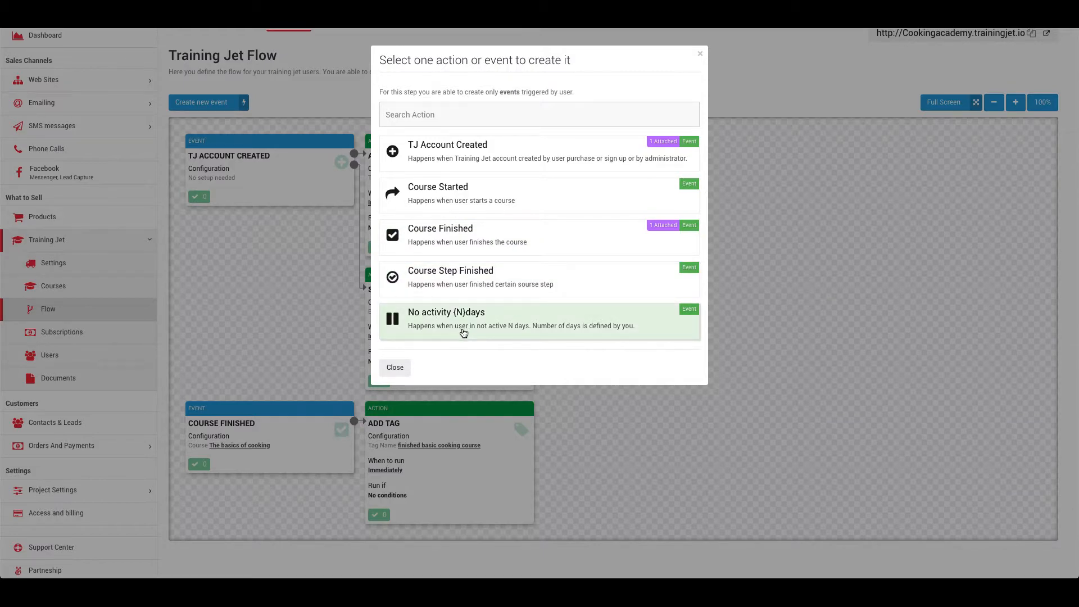
pyautogui.click(433, 337)
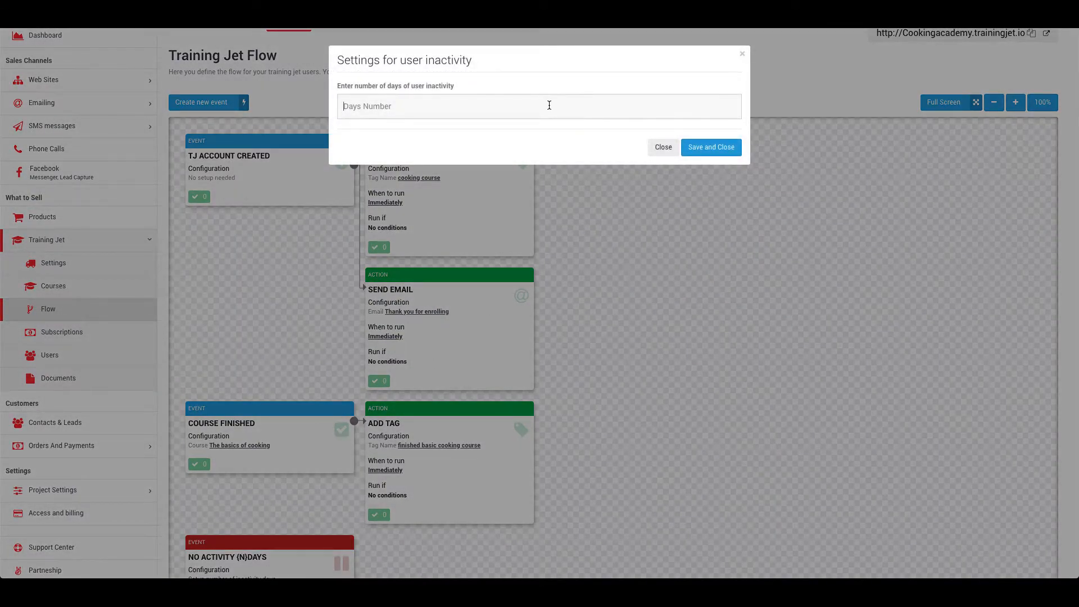
pyautogui.click(549, 106)
pyautogui.write('30')
pyautogui.click(691, 148)
# Examine the list of actions available for the No activity {N}days event, and close it without adding one
pyautogui.scroll(-2, 337, 422)
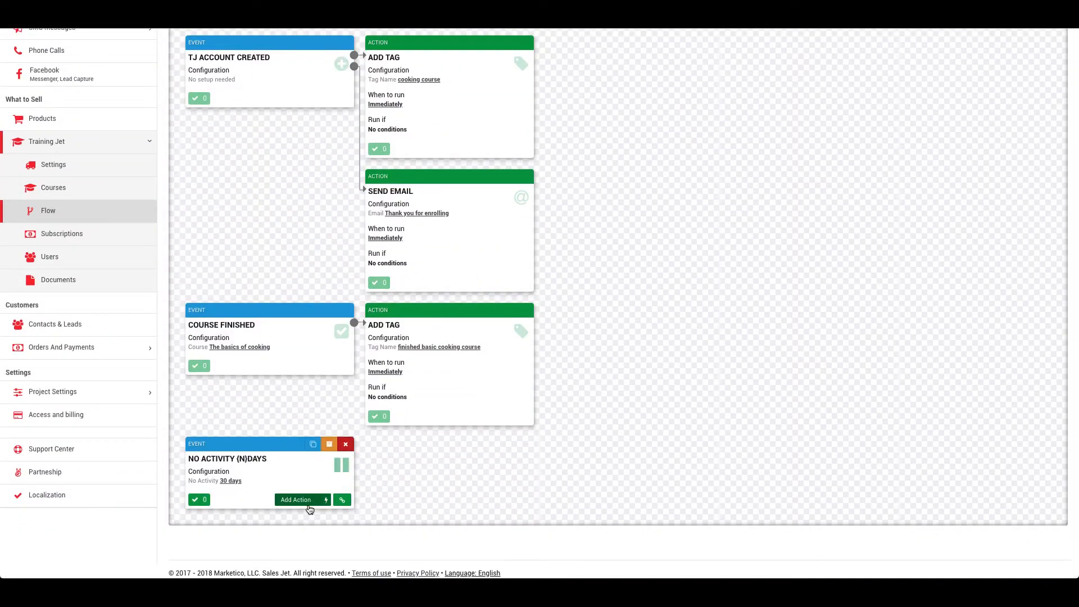
pyautogui.click(309, 508)
pyautogui.scroll(-2, 460, 386)
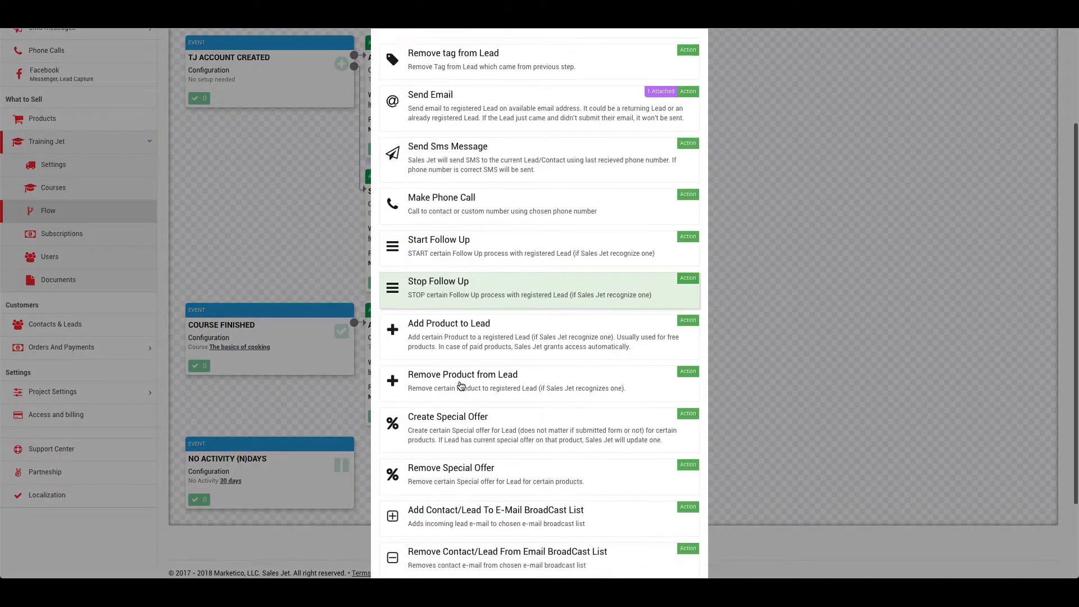
pyautogui.scroll(-2, 460, 385)
pyautogui.scroll(5, 499, 215)
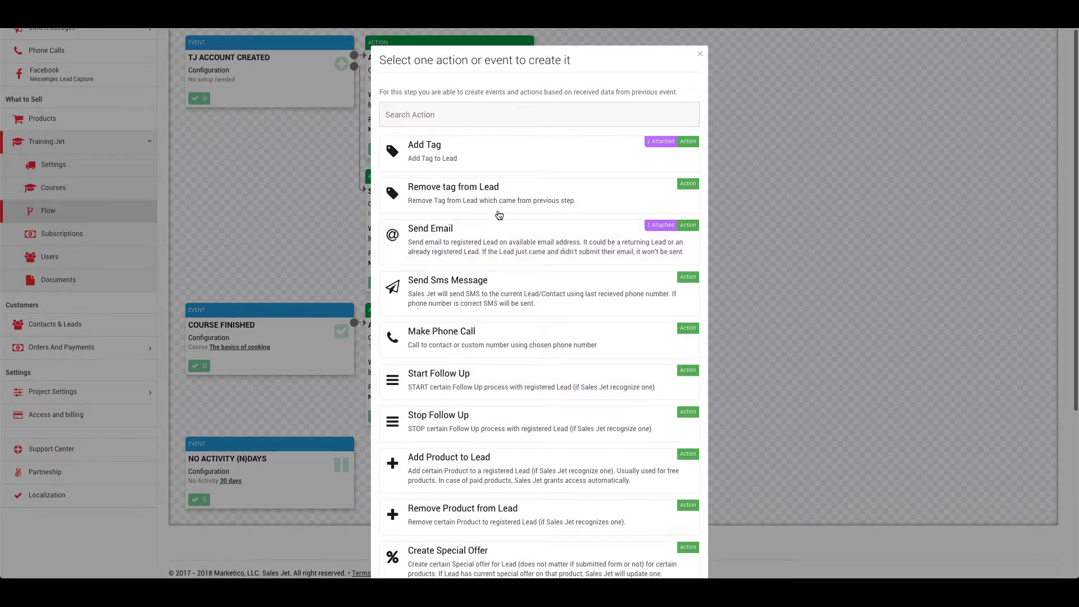
pyautogui.click(701, 55)
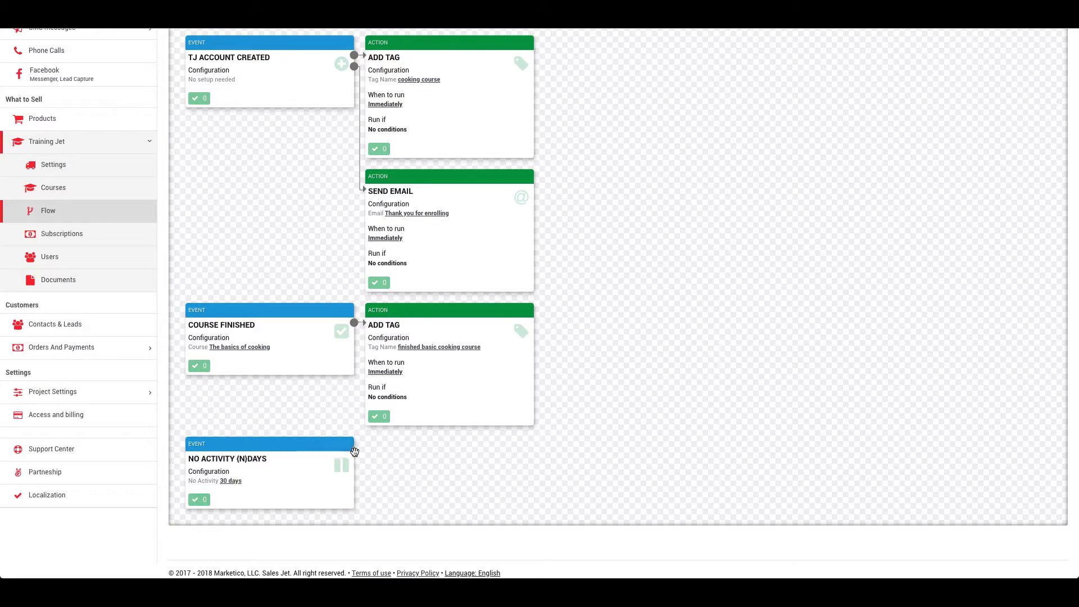
# Remove the No activity {N}days event from the Training Jet Flow
pyautogui.click(346, 445)
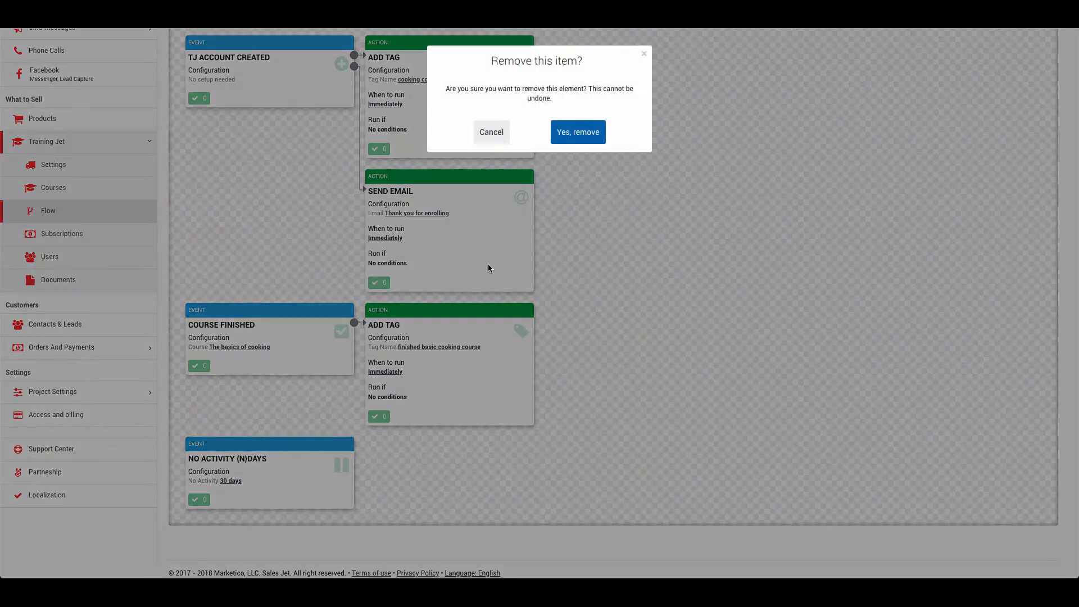
pyautogui.click(585, 133)
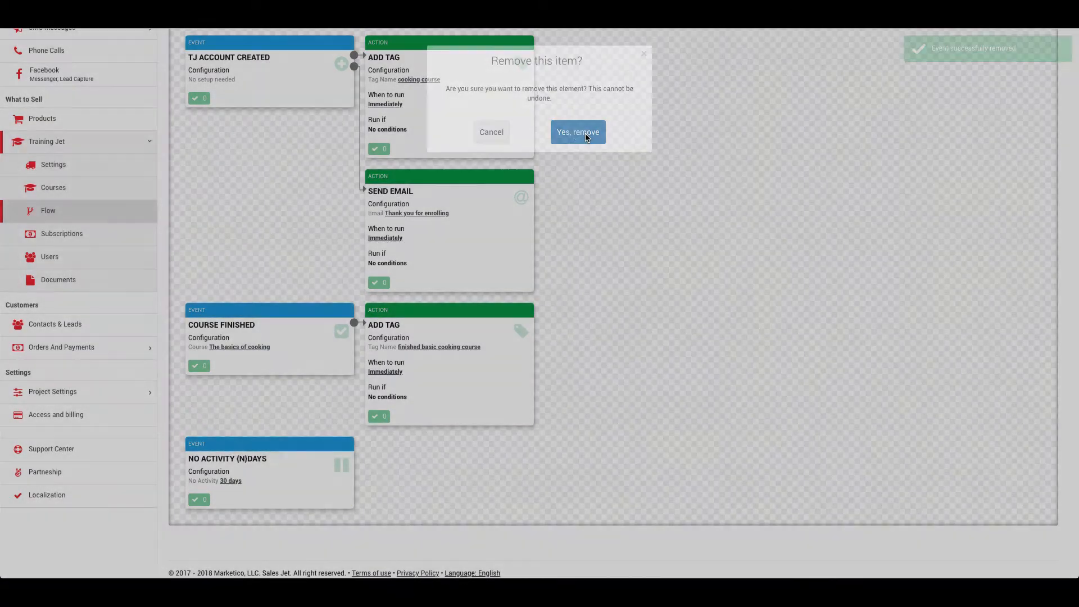
pyautogui.scroll(2, 384, 337)
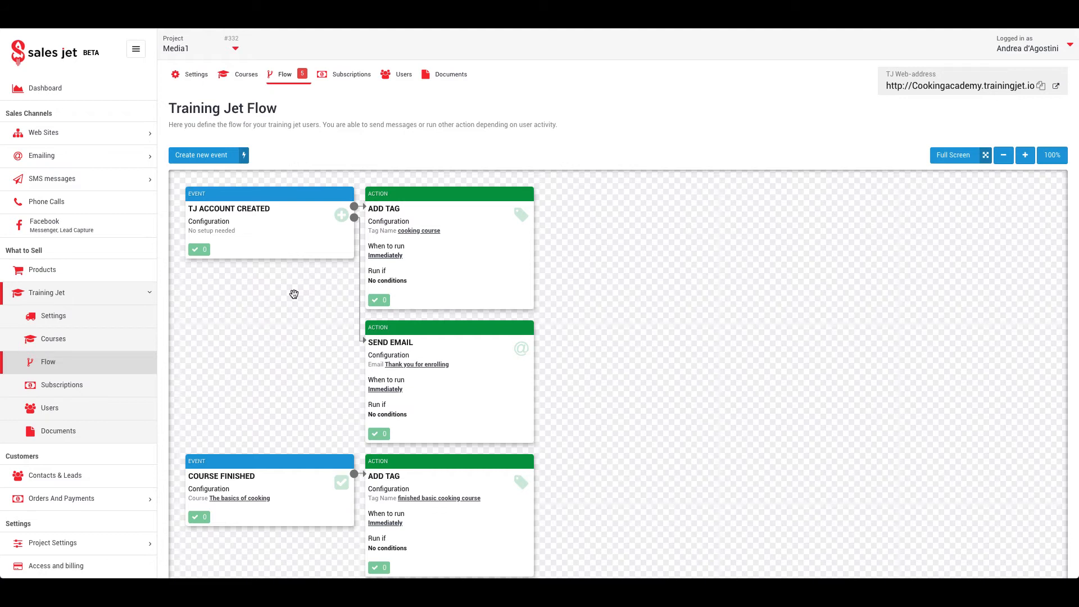
pyautogui.scroll(-1, 294, 294)
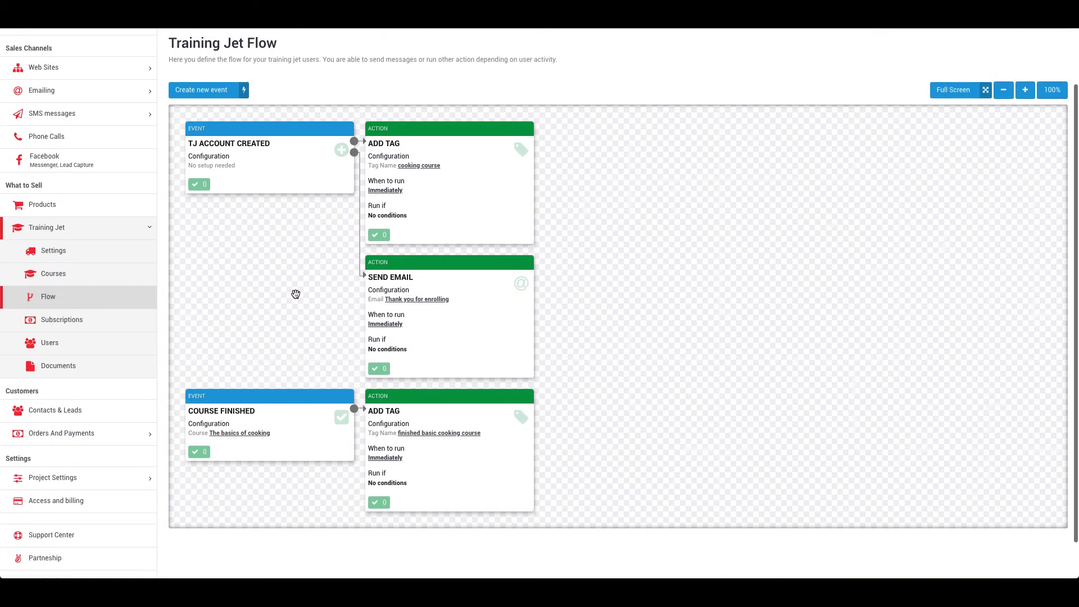
pyautogui.moveTo(456, 381)
pyautogui.scroll(1, 306, 323)
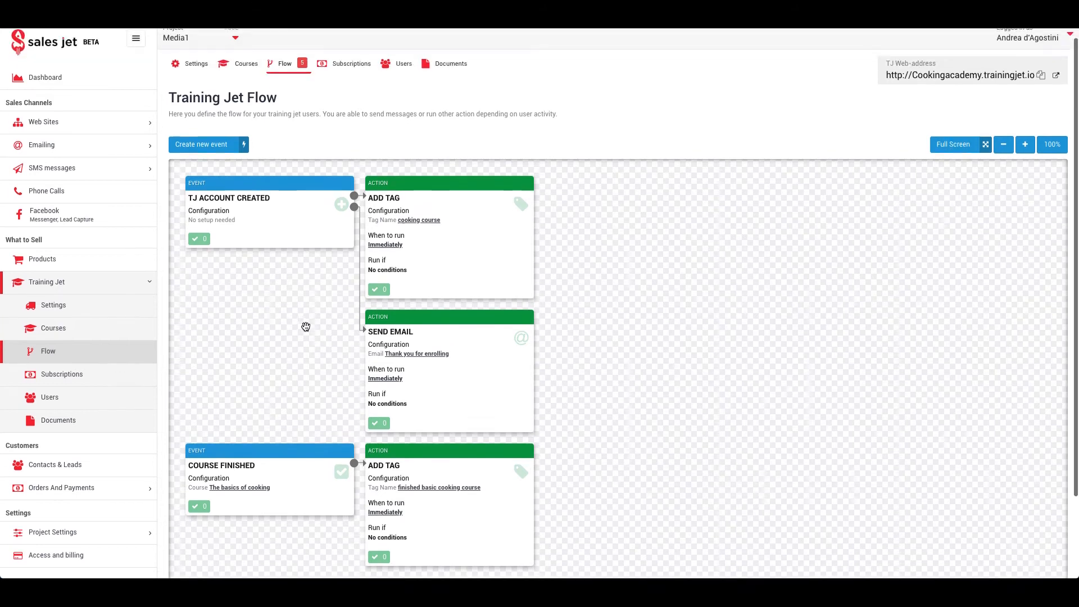